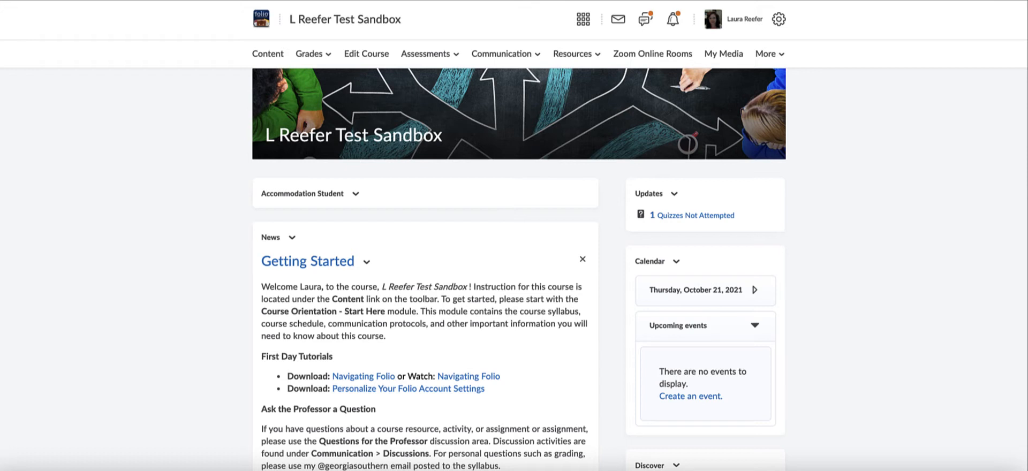
Open the course's grade book on the Manage Grades page
left_click(310, 54)
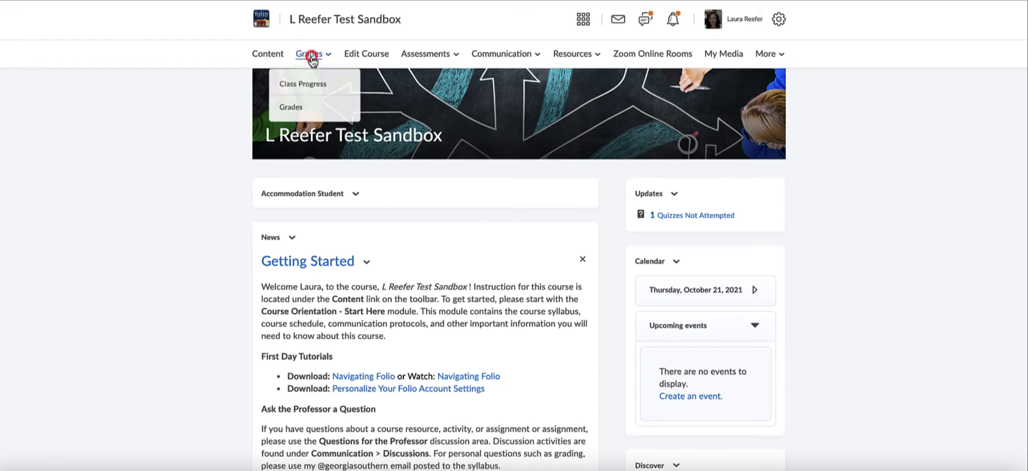
left_click(306, 107)
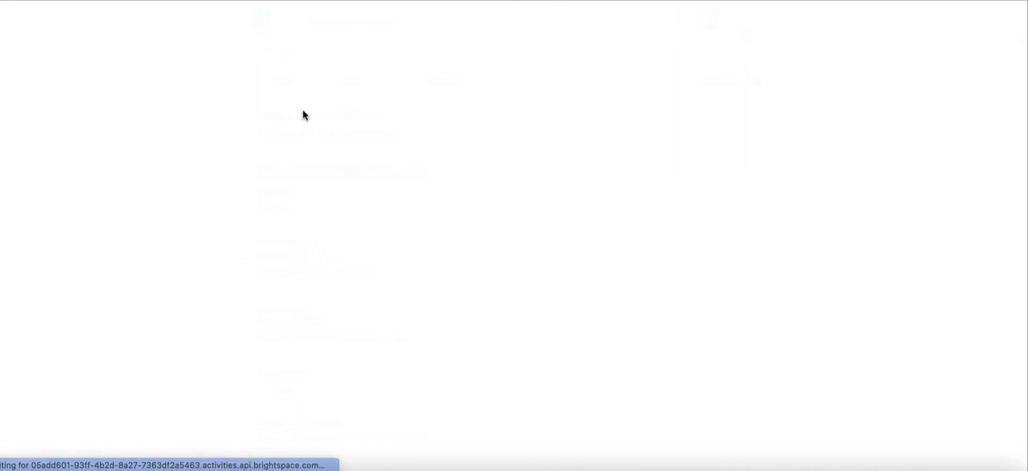
left_click(326, 81)
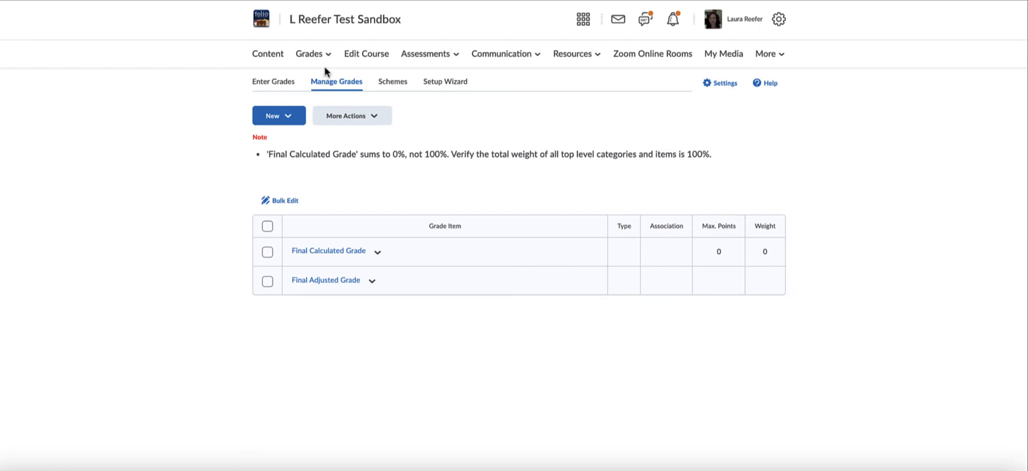
left_click(277, 87)
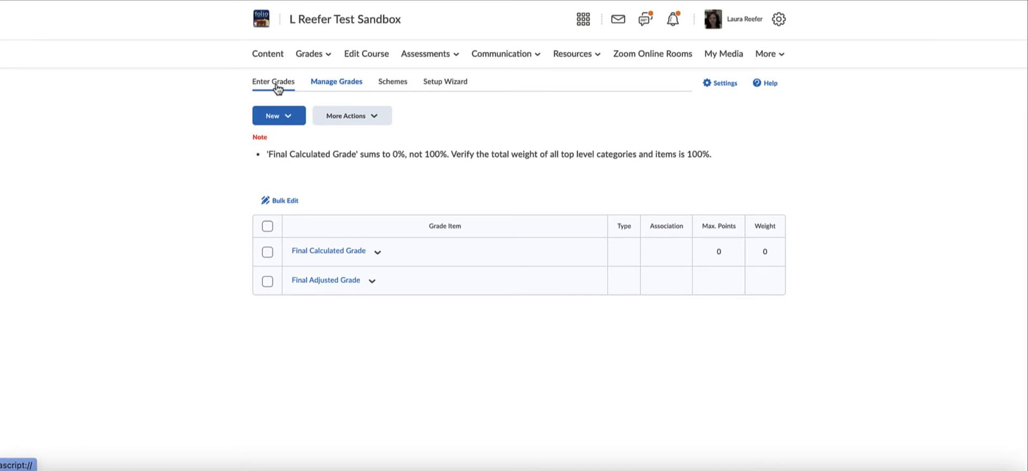
left_click(277, 85)
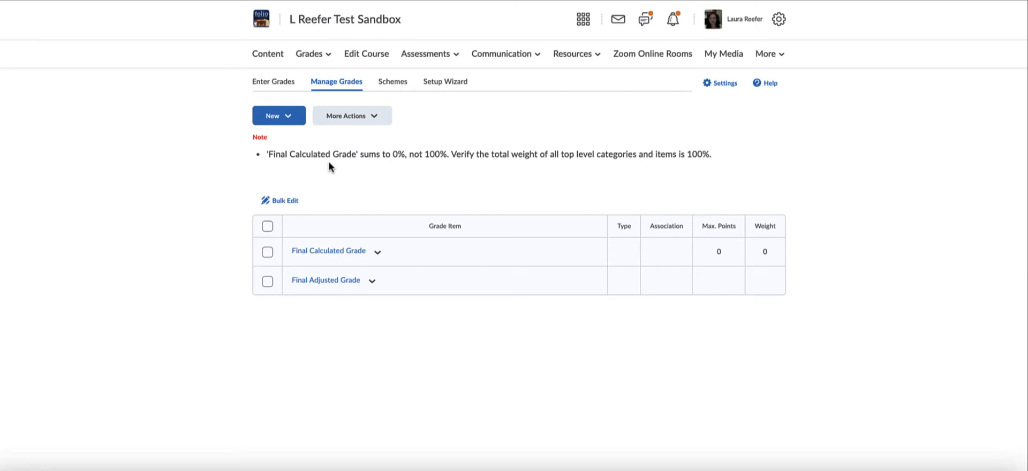
Start a new grade category and name it Discussions
left_click(275, 120)
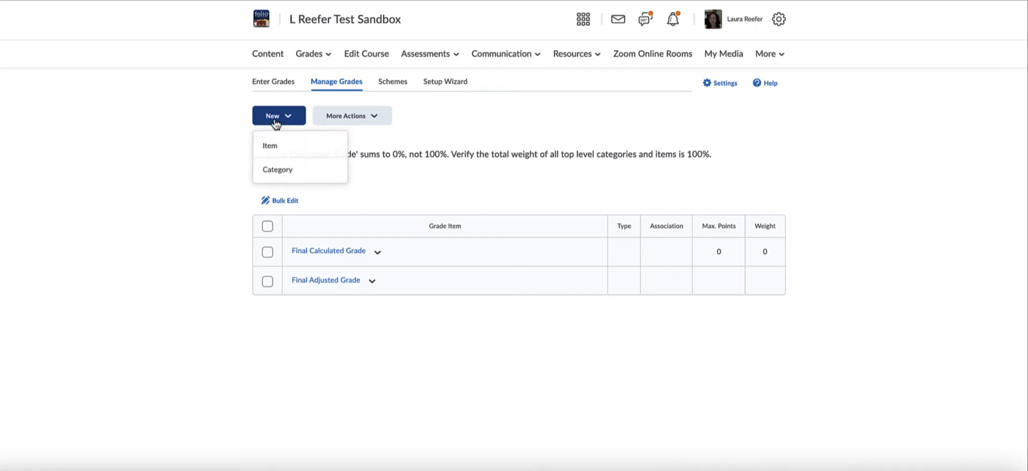
left_click(278, 169)
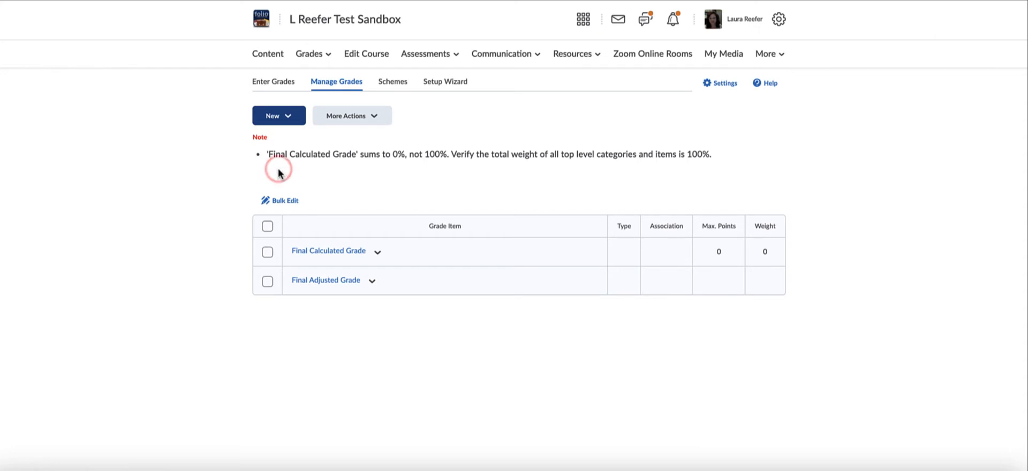
type("Di")
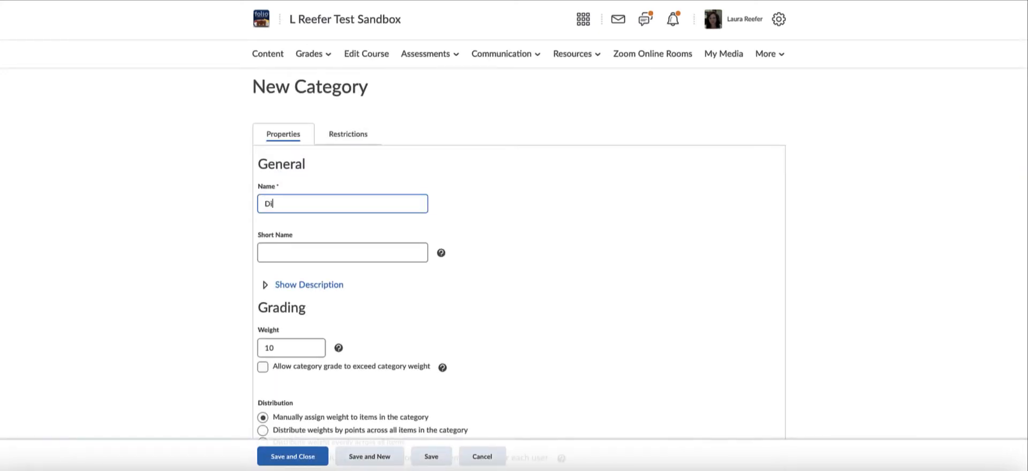
type("scussions")
Set the Discussions category to distribute weight evenly across all items, keeping the weight at 10, and save it
scroll(295, 193, "down", 3)
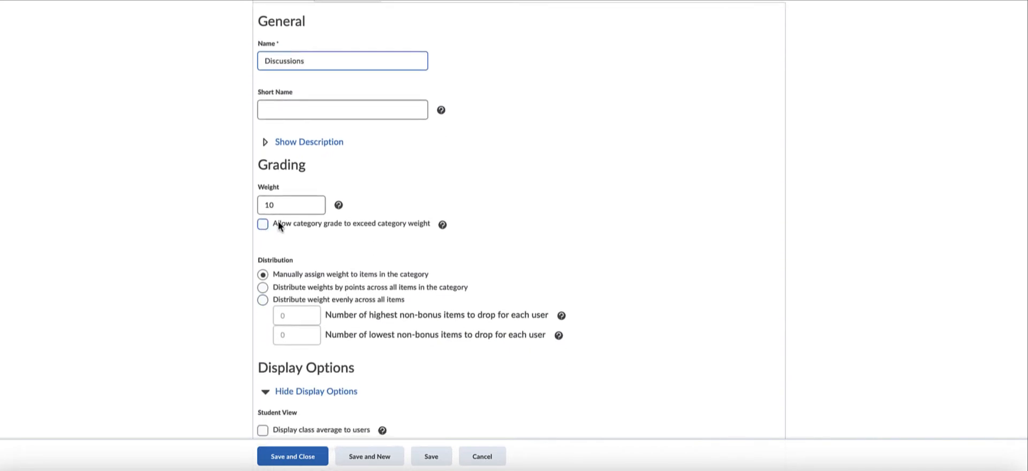
left_click(262, 300)
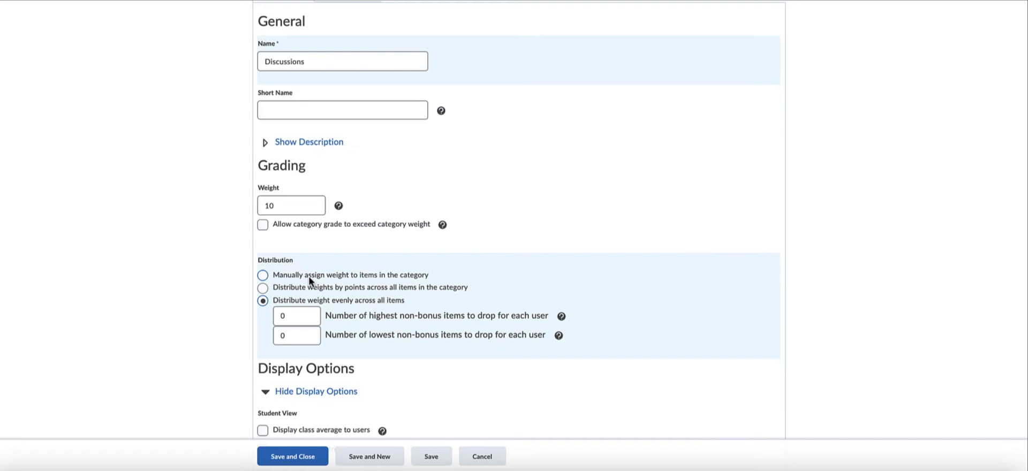
left_click(262, 275)
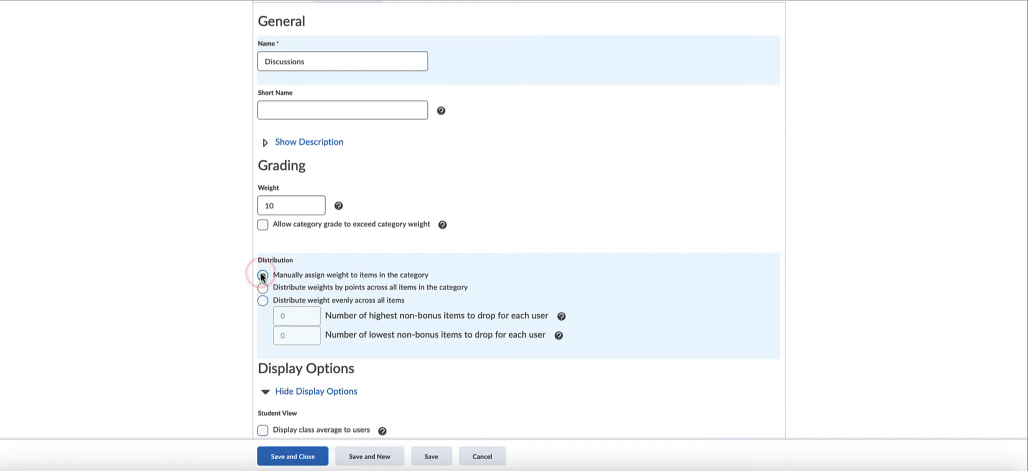
left_click(290, 206)
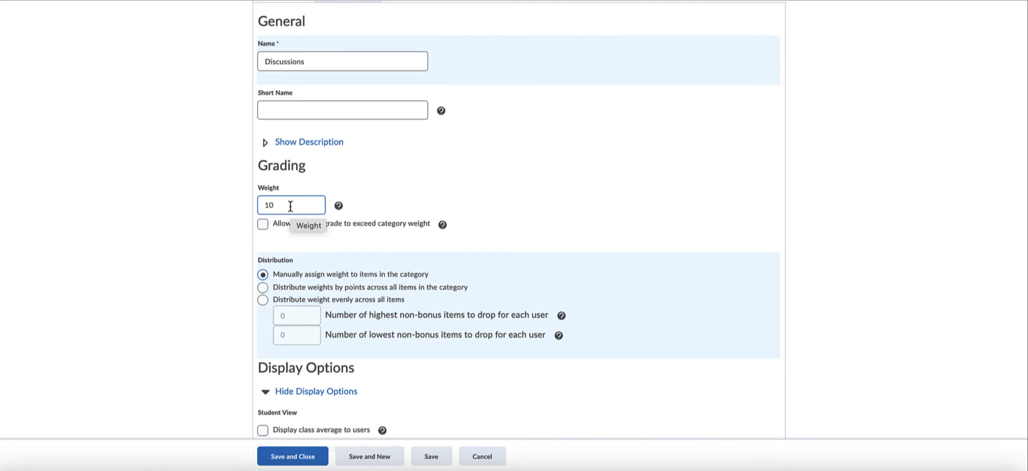
left_click(261, 300)
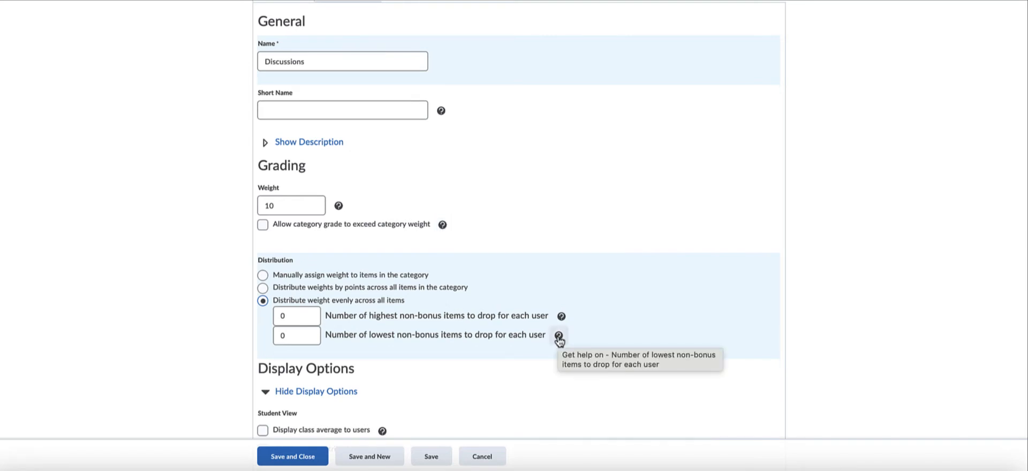
scroll(558, 338, "down", 3)
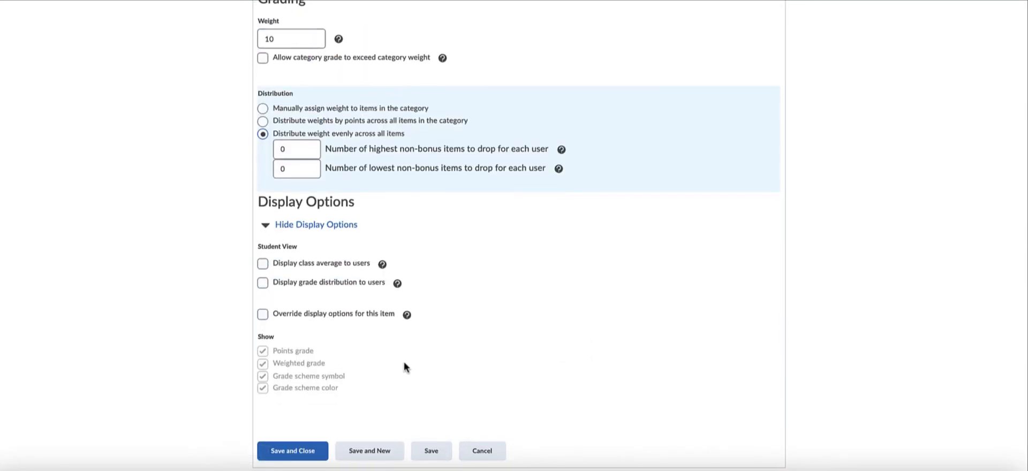
left_click(301, 452)
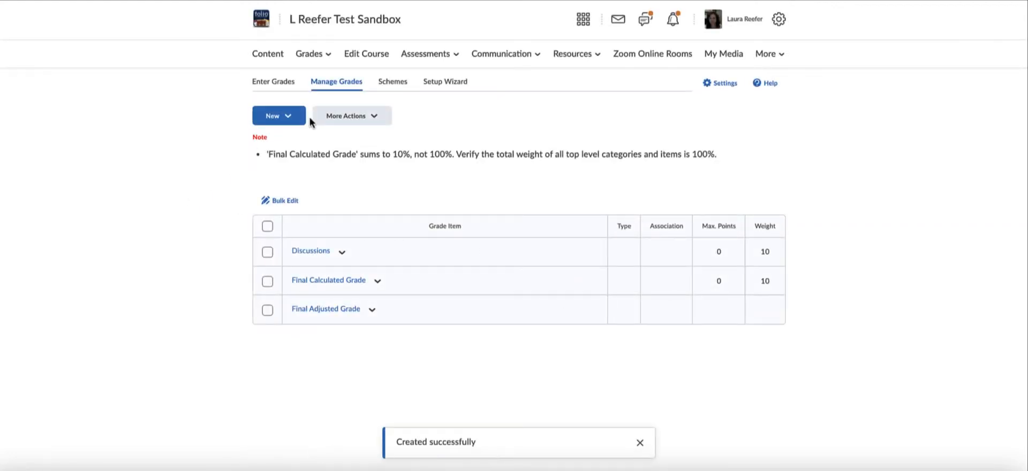
Create another grade category named Presentations
left_click(282, 121)
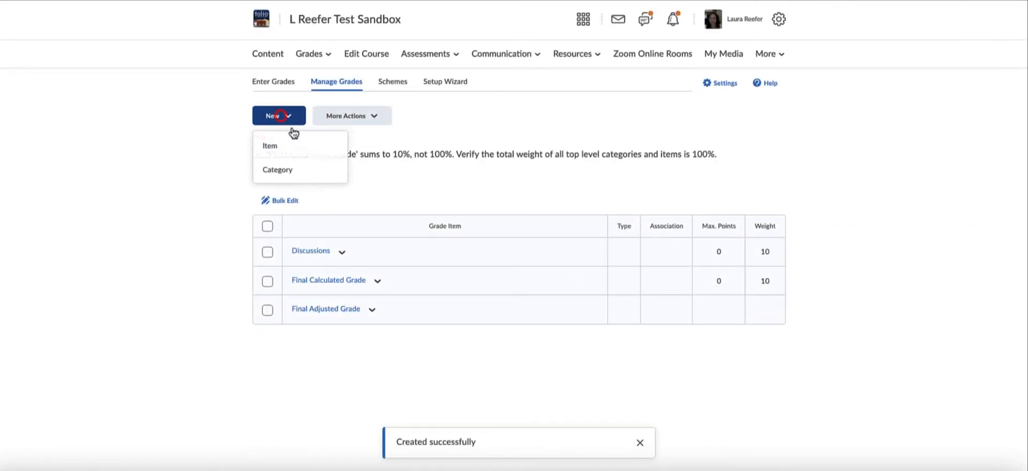
left_click(291, 172)
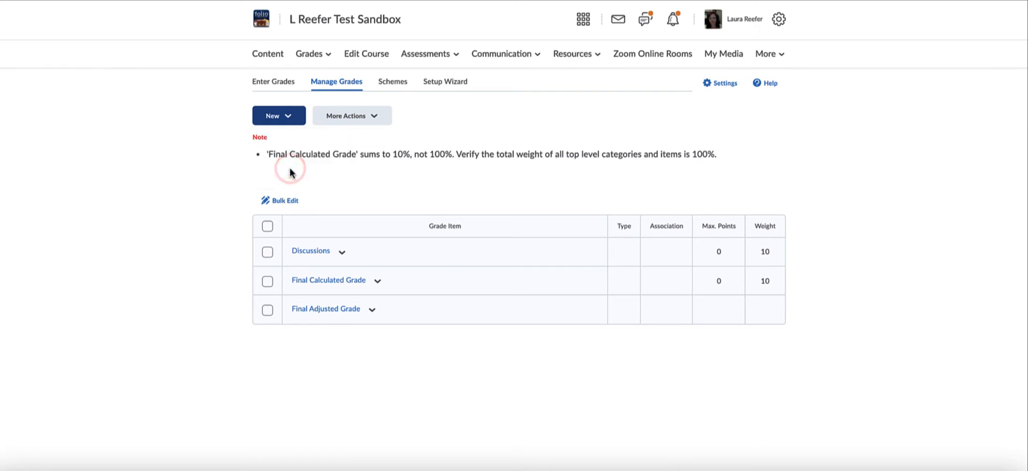
type("Pr")
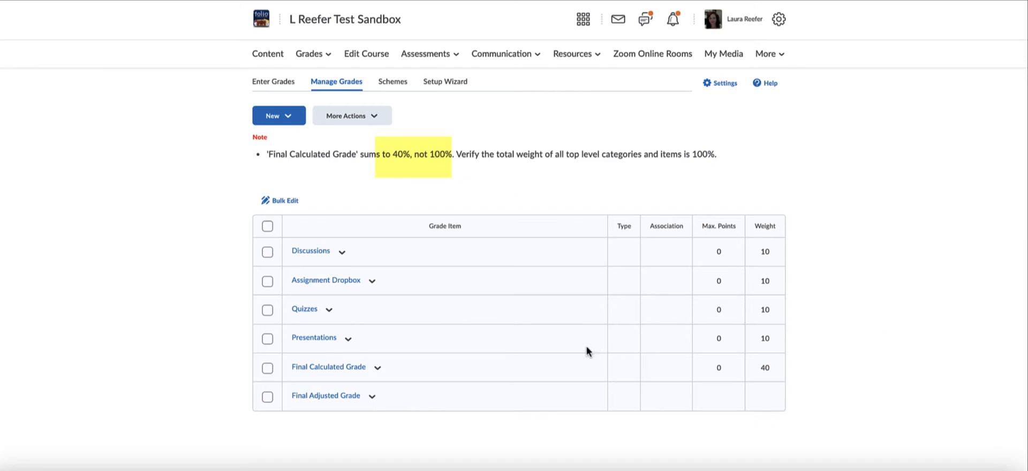
Set the Discussions category's weight to 35 and save the category
left_click(342, 254)
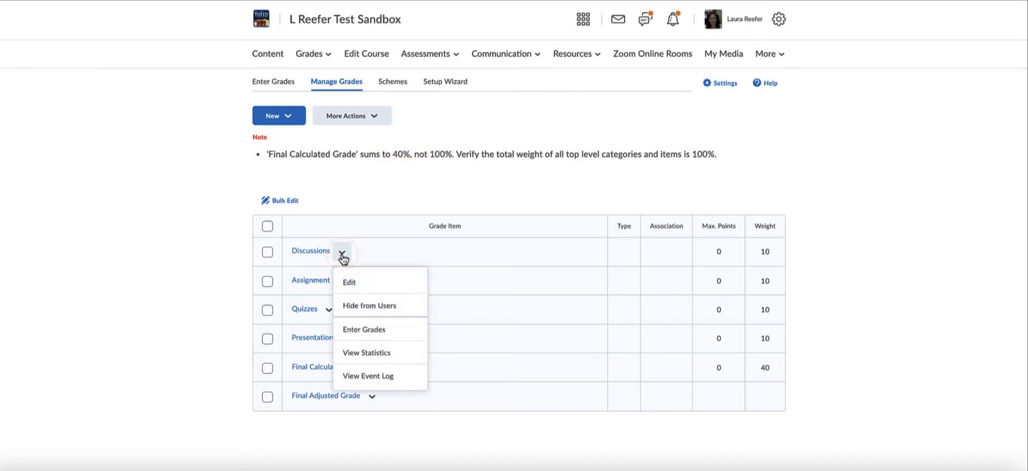
left_click(352, 288)
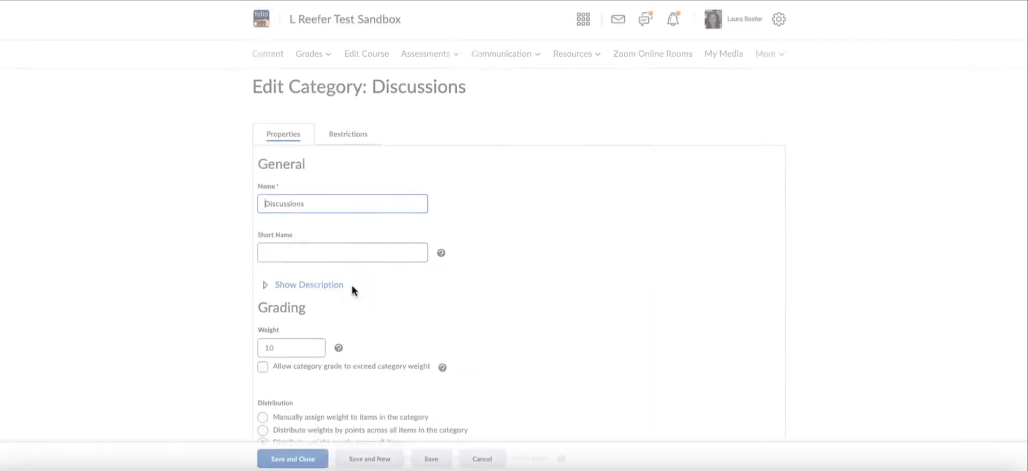
double_click(291, 348)
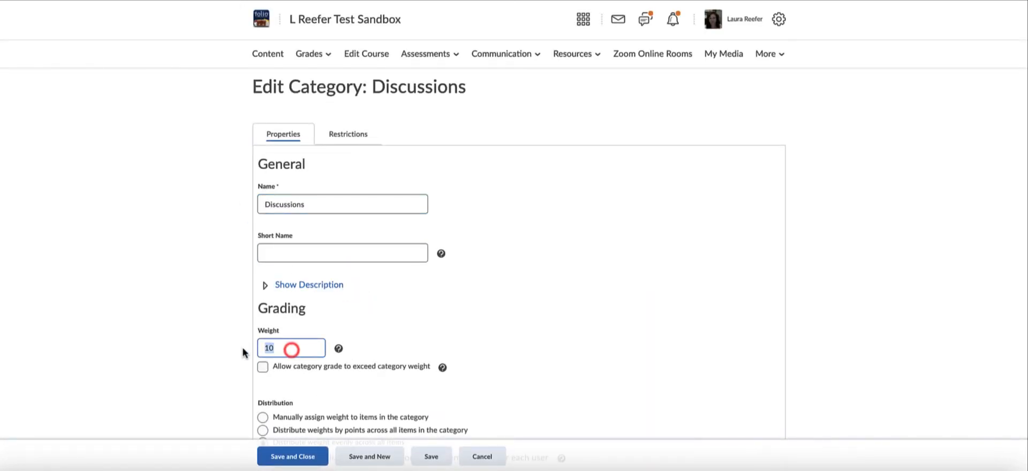
type("35")
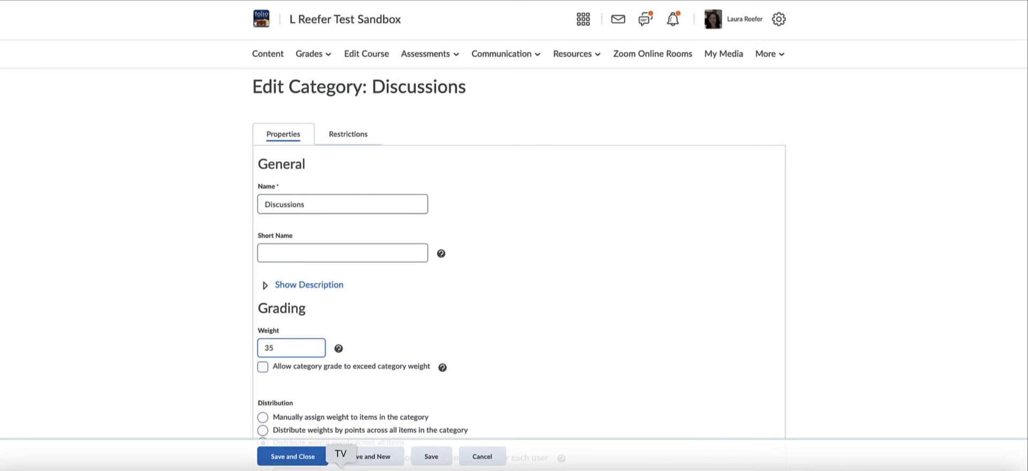
left_click(306, 460)
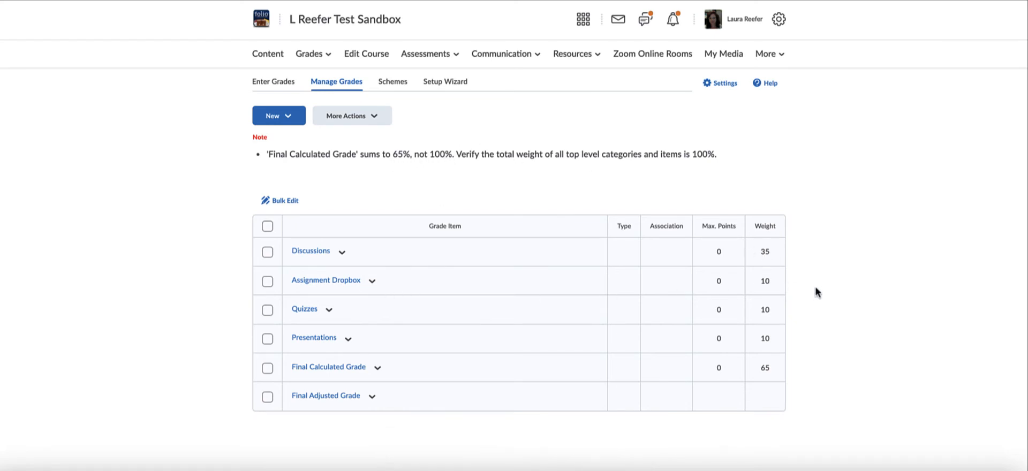
Set the Assignment Dropbox category's weight to 30 and save the category
left_click(372, 281)
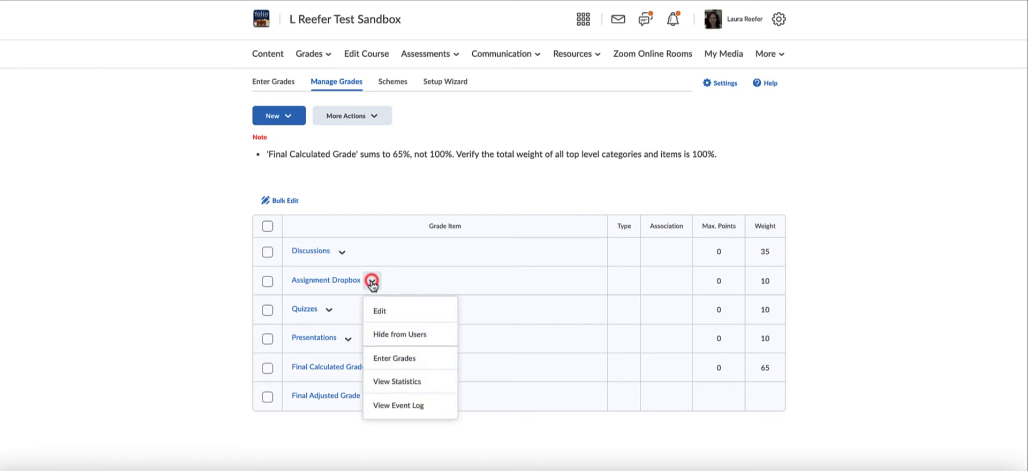
left_click(379, 310)
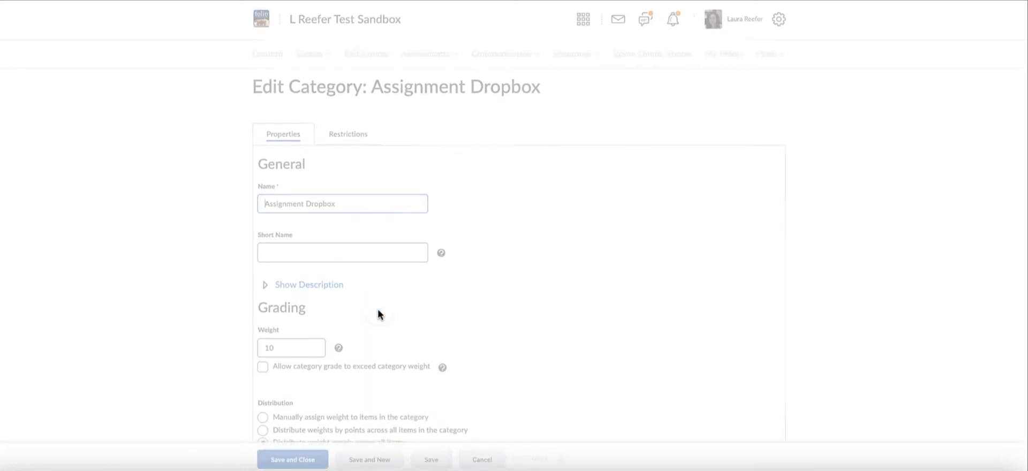
left_click_drag(278, 349, 253, 352)
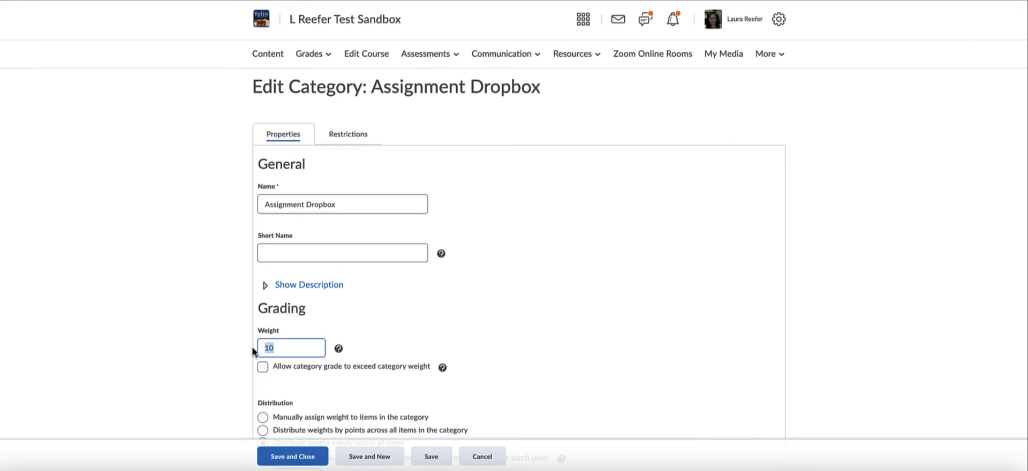
type("3")
left_click(291, 458)
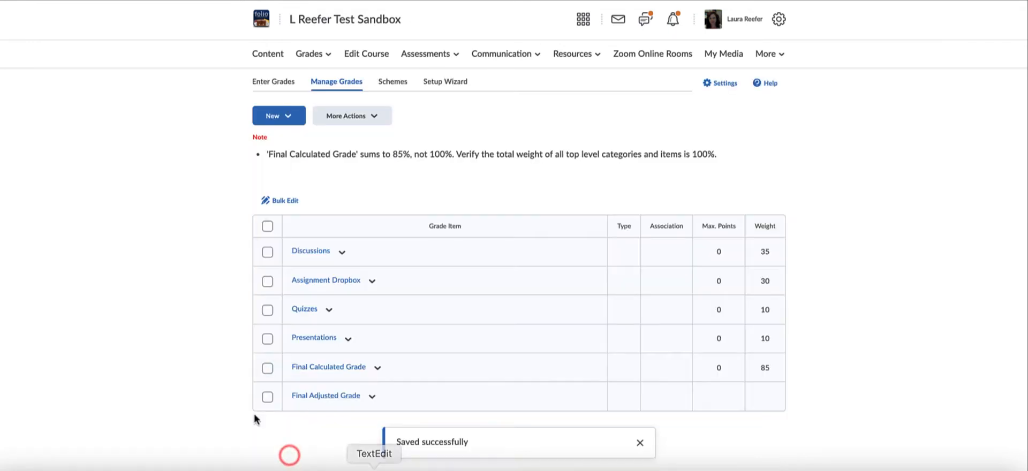
Open the Quizzes category for editing and save it with its weight kept at 10
left_click(327, 310)
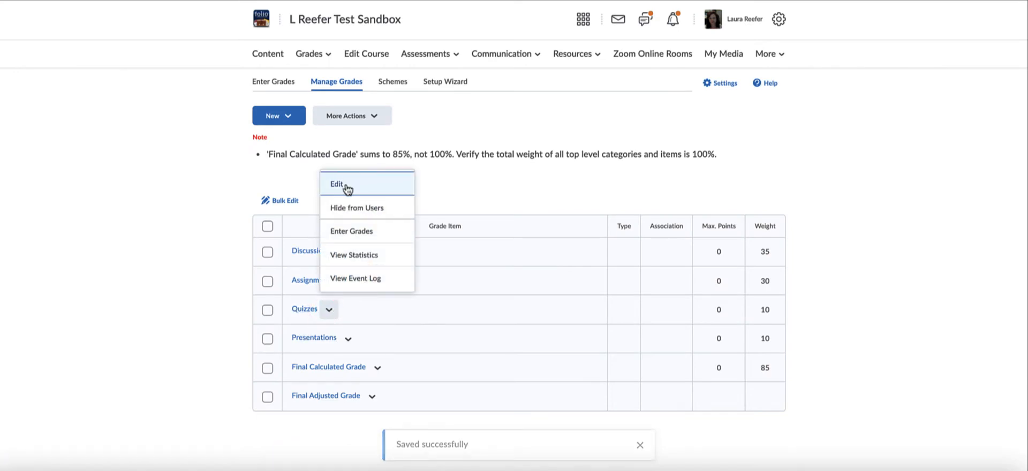
left_click(345, 184)
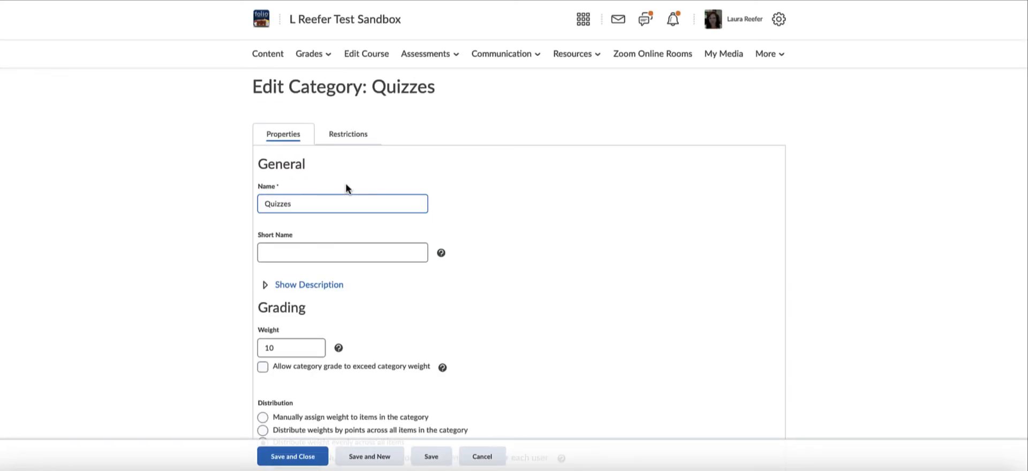
left_click(275, 350)
left_click(295, 456)
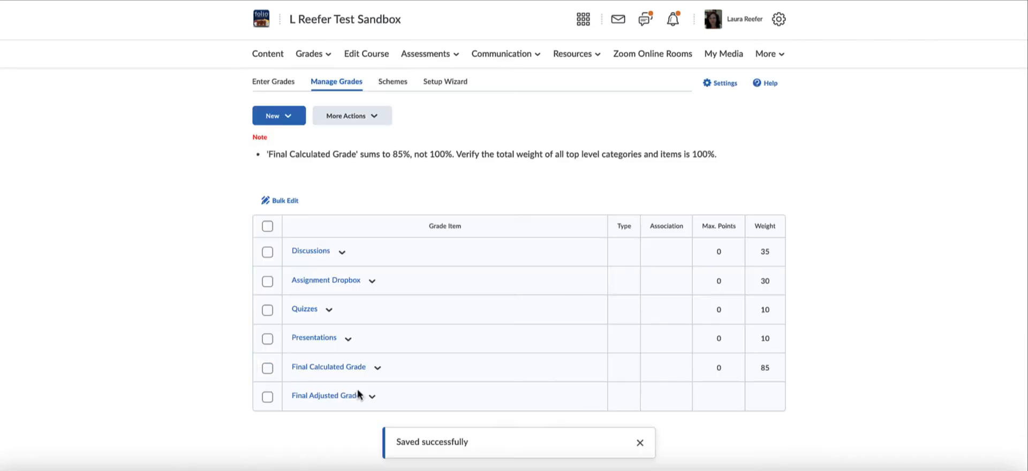
Set the Presentations category's weight to 25 and save the category
left_click(347, 339)
left_click(394, 216)
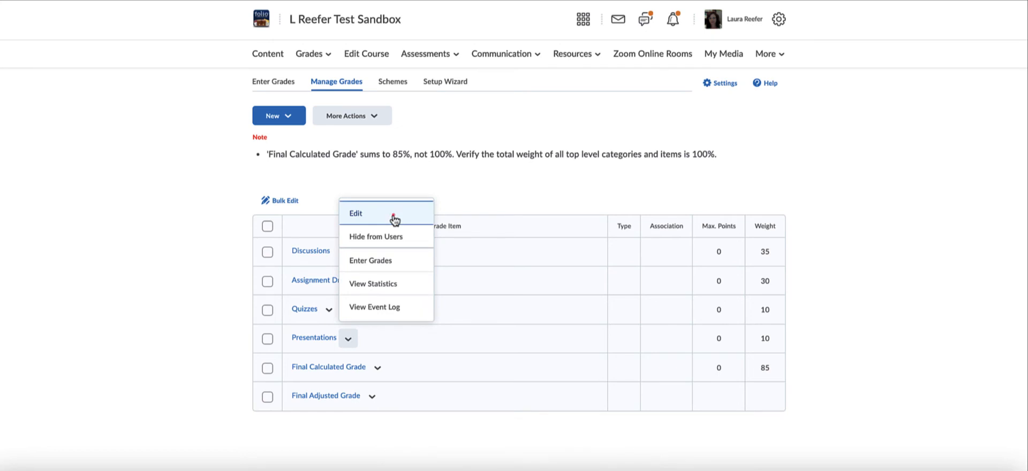
left_click(289, 458)
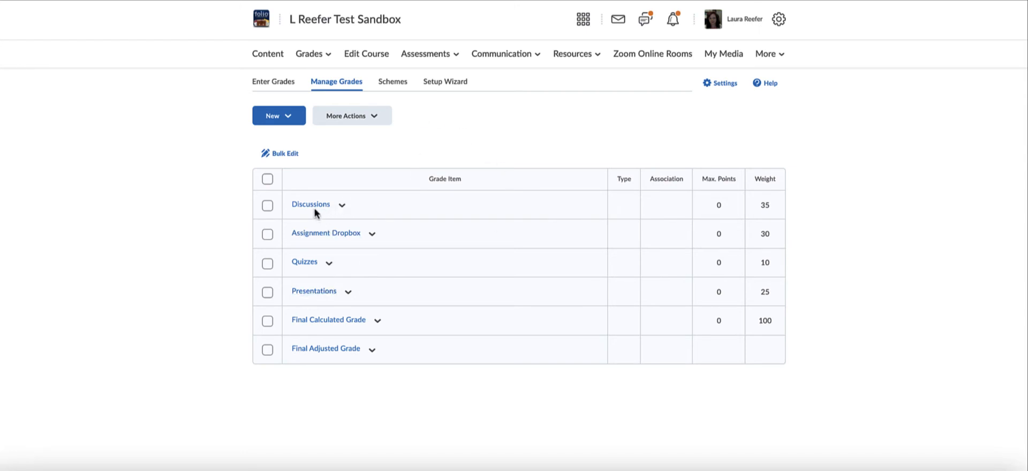
Create a new numeric grade item, name it M1 Discussion, and copy that name for reuse
left_click(278, 119)
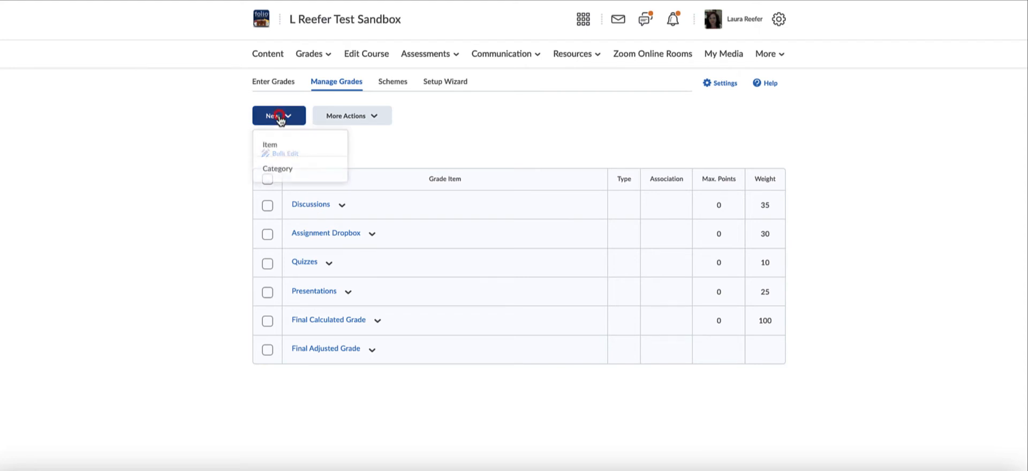
left_click(278, 149)
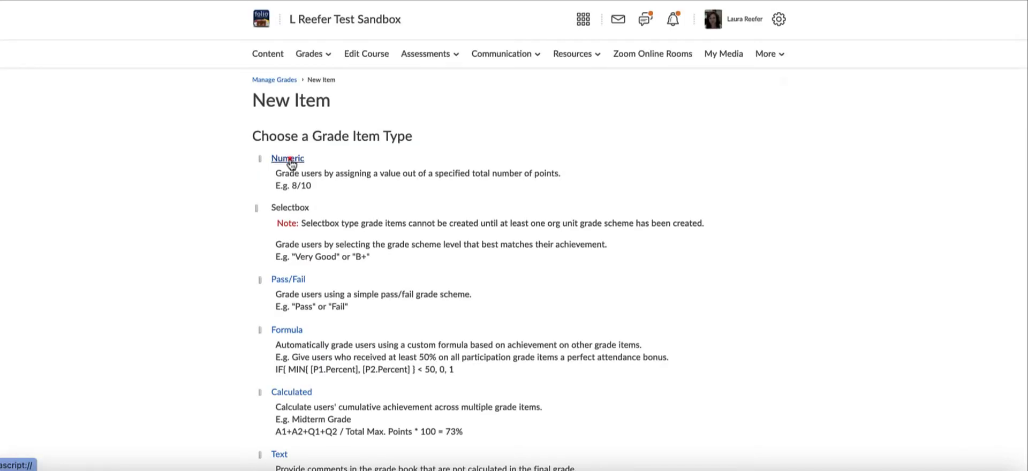
left_click(290, 159)
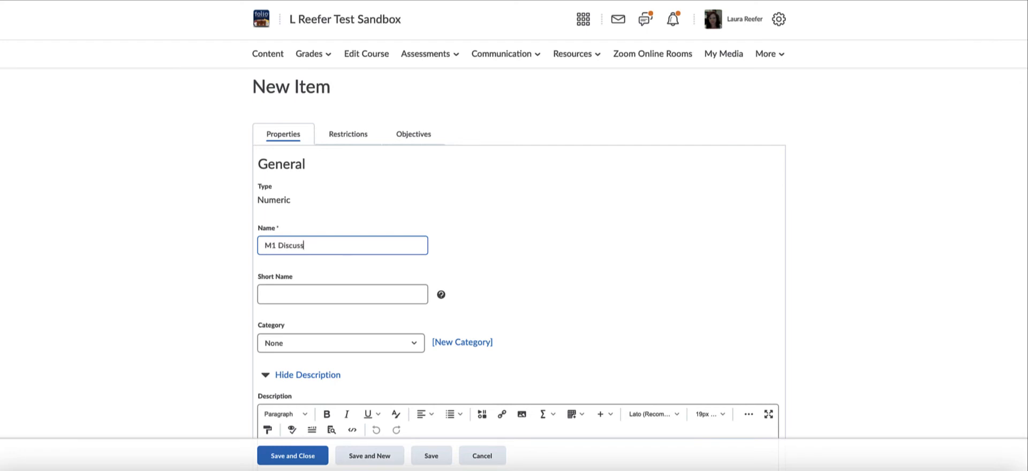
type("M1 Discussion")
triple_click(316, 244)
key("ctrl+c")
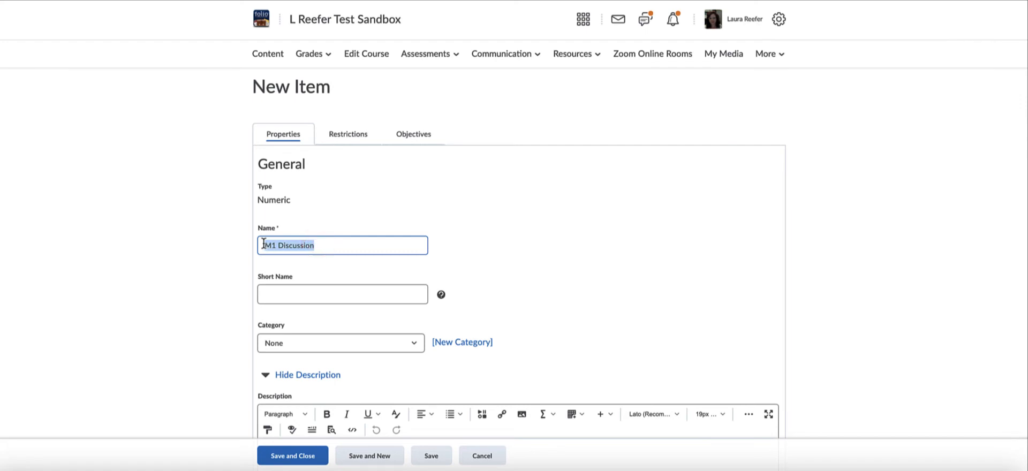
Assign M1 Discussion to the Discussions category, save the item, and check its column in the grade entry view
left_click(298, 346)
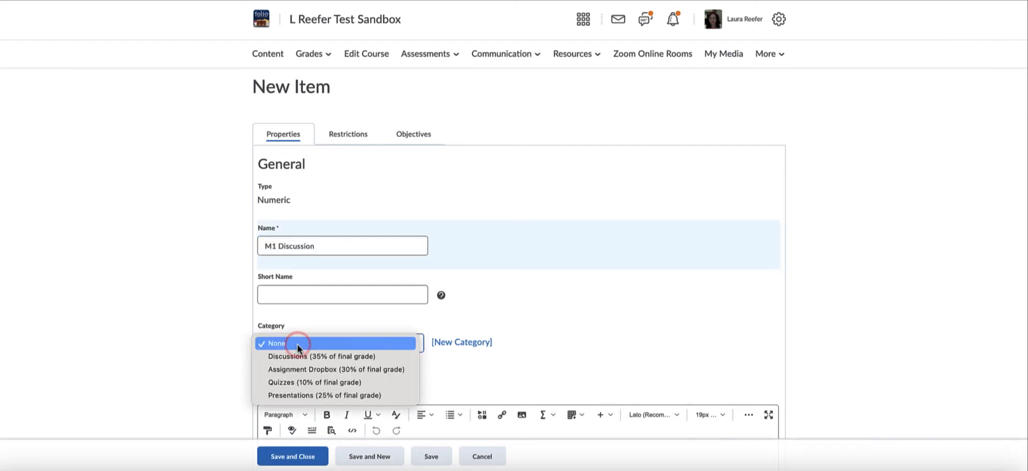
left_click(541, 328)
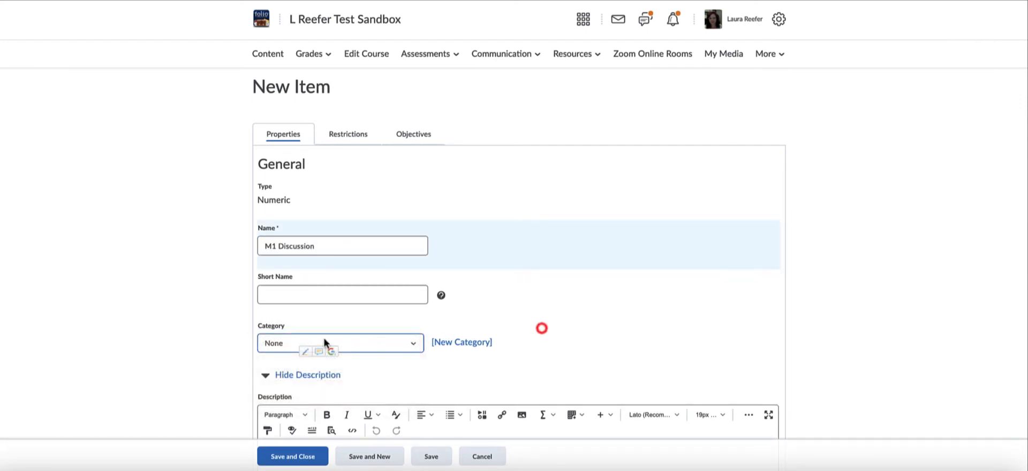
left_click(412, 345)
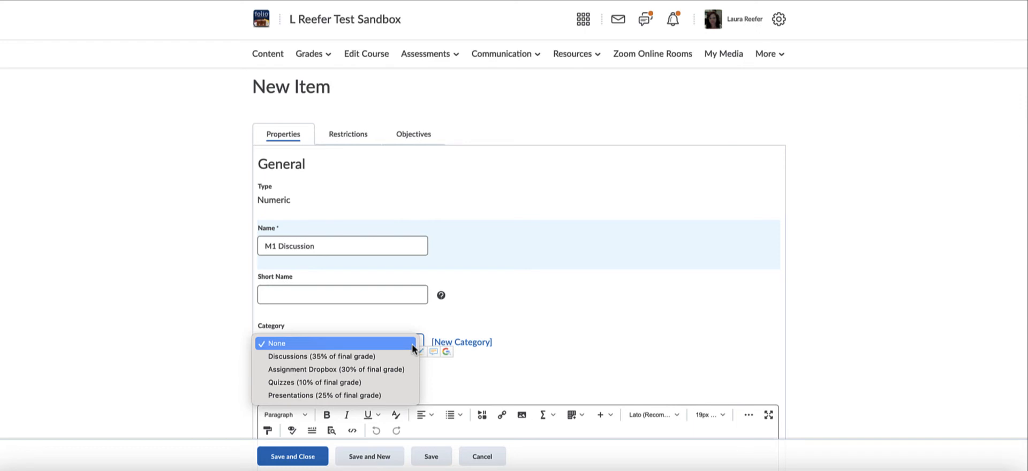
left_click(363, 357)
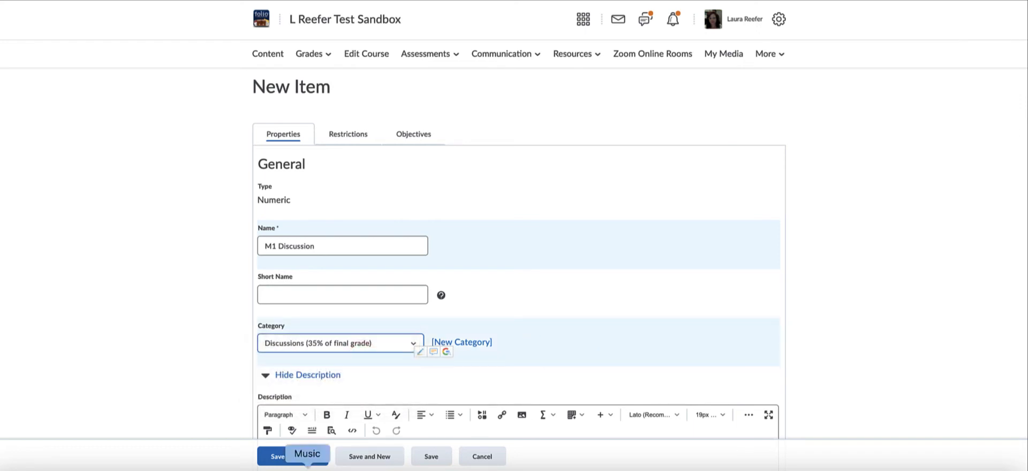
left_click(282, 459)
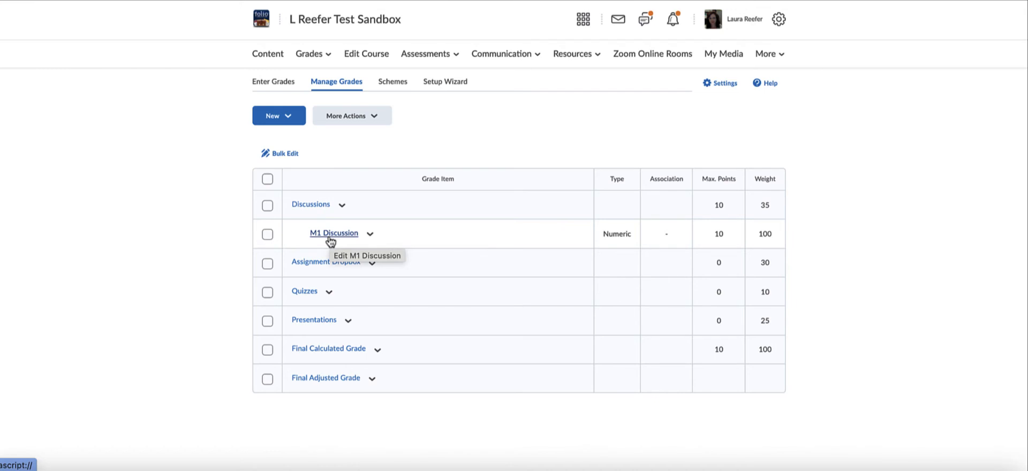
left_click(273, 83)
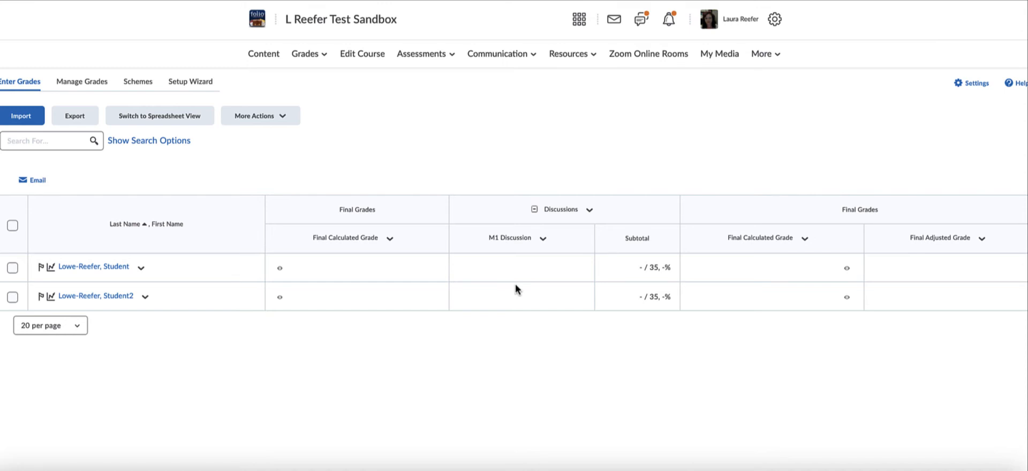
left_click(88, 81)
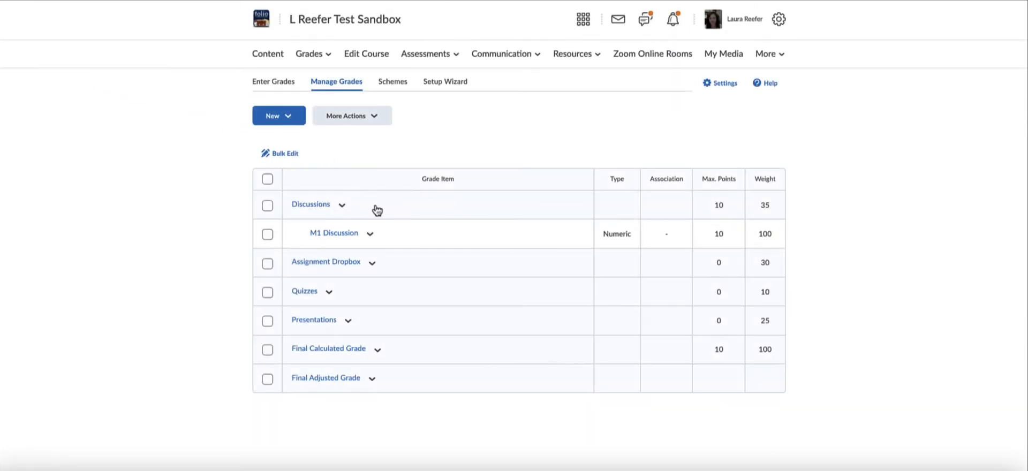
Create another numeric grade item and name it M2 Discussion by reusing the copied name
left_click(280, 115)
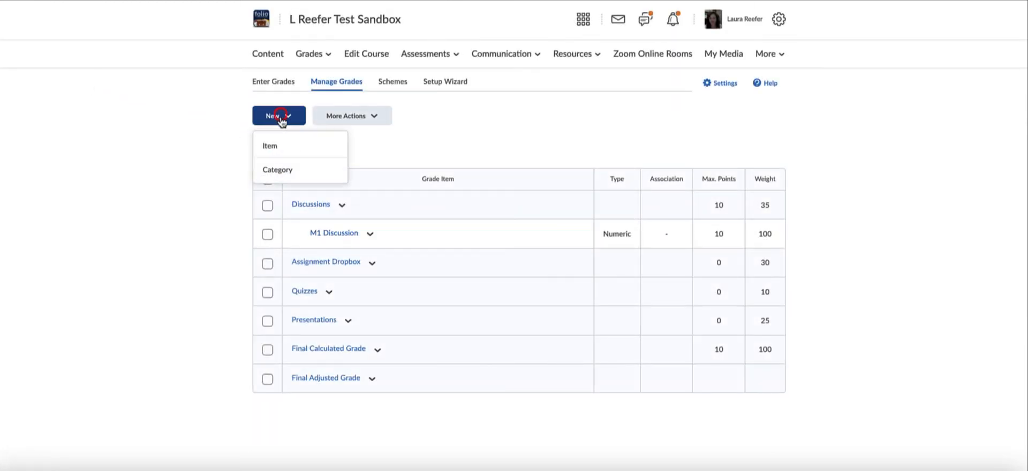
left_click(285, 155)
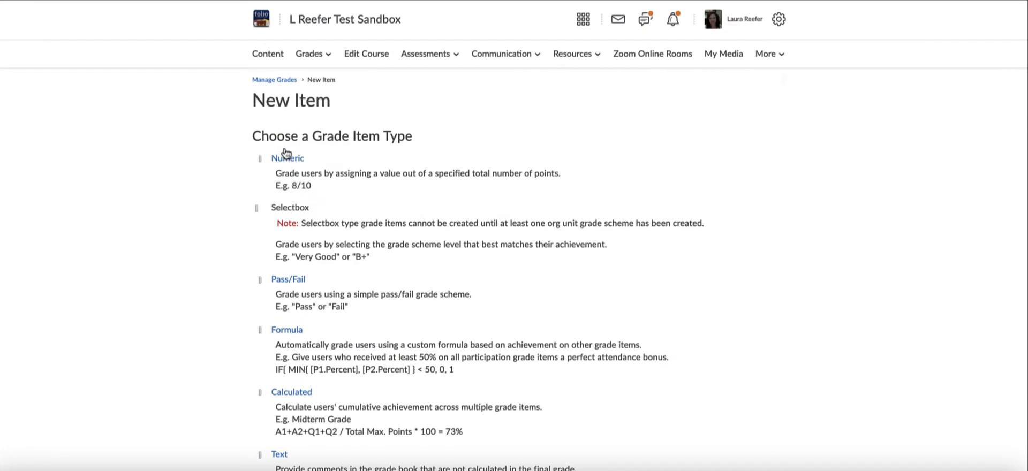
left_click(291, 160)
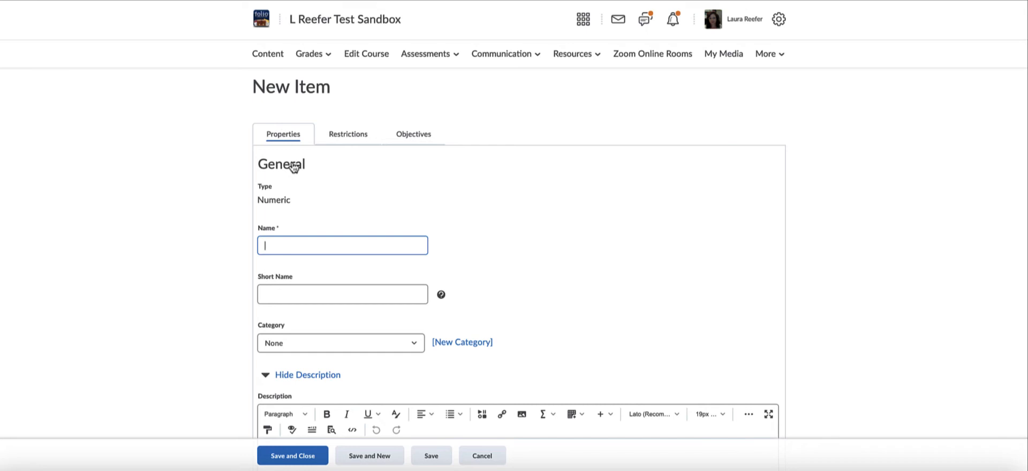
key("ctrl+v")
left_click(275, 246)
key("BackSpace")
type("2")
Assign M2 Discussion to the Discussions category and save the item
left_click(307, 343)
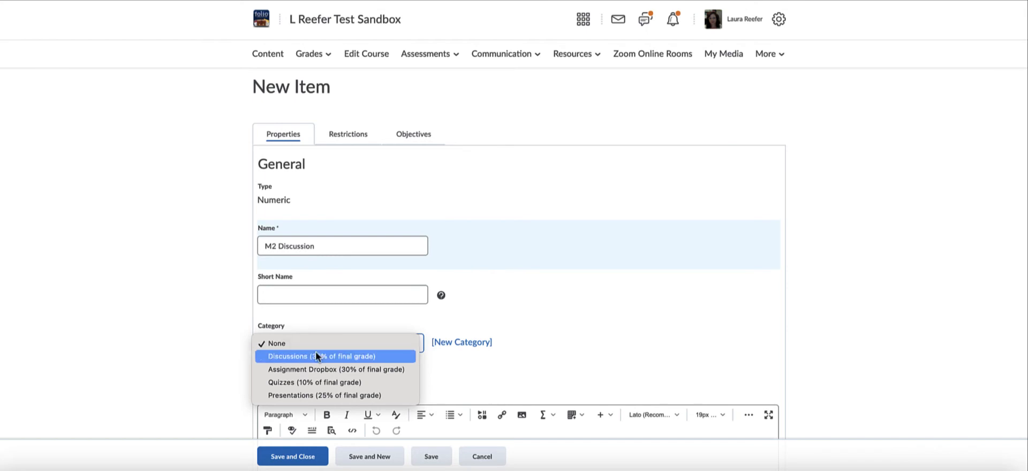
left_click(315, 356)
scroll(492, 358, "down", 2)
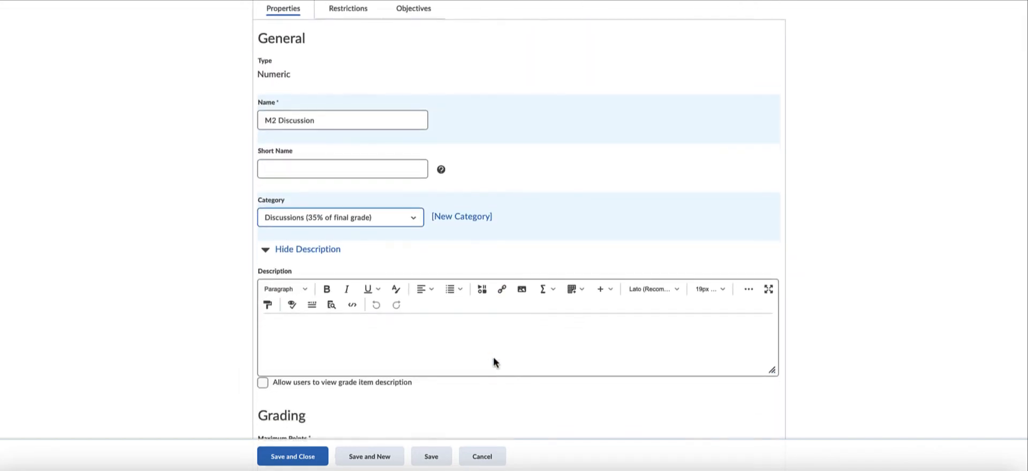
left_click(308, 457)
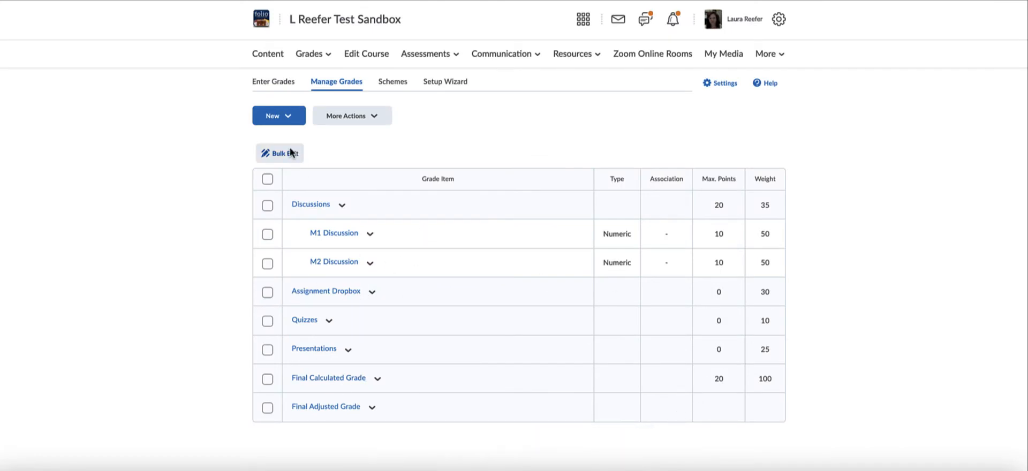
Create a numeric grade item named Assignment 1 in the Assignment Dropbox category and save it
left_click(278, 113)
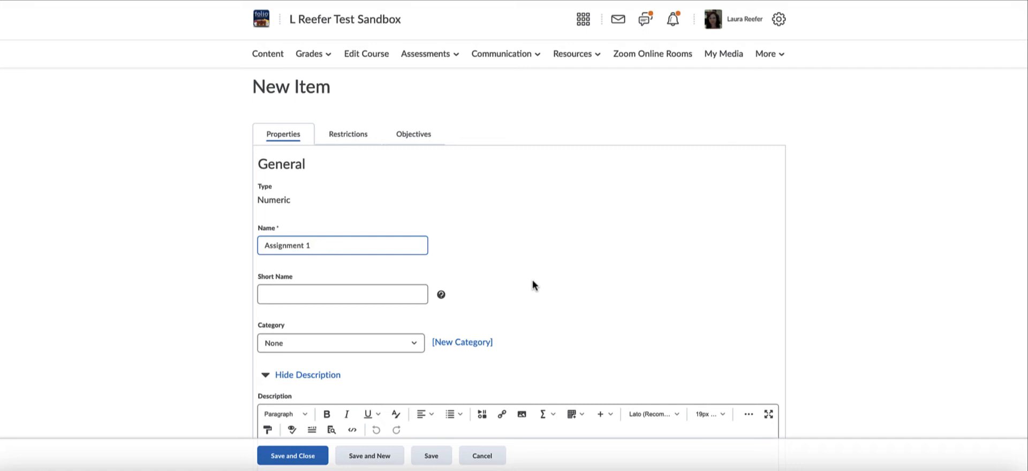
left_click(408, 345)
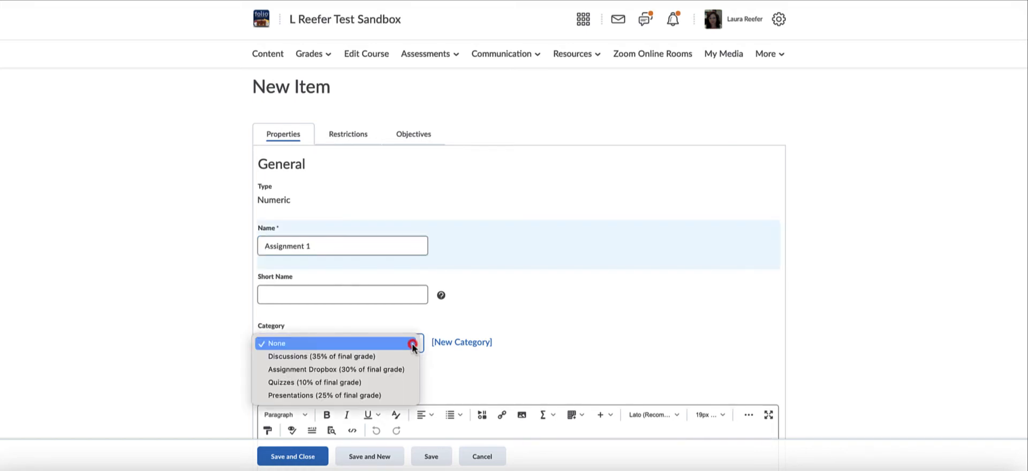
left_click(393, 373)
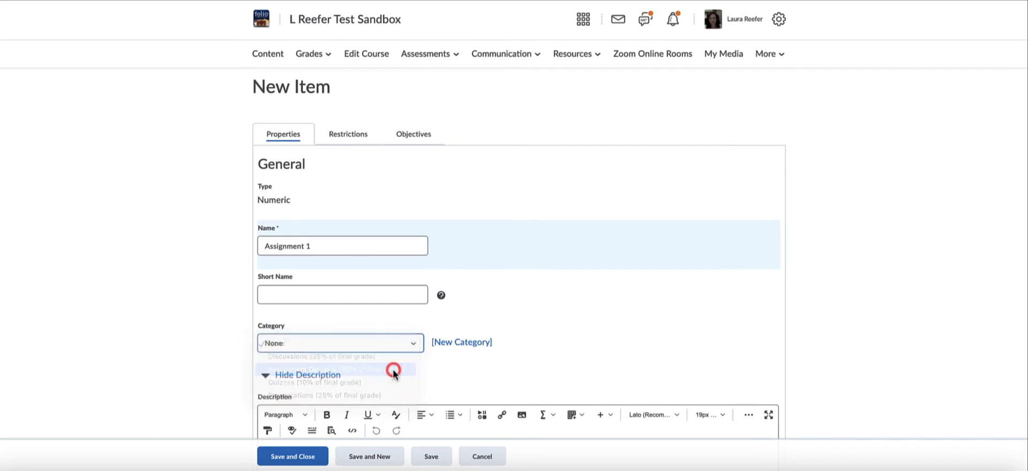
left_click(303, 457)
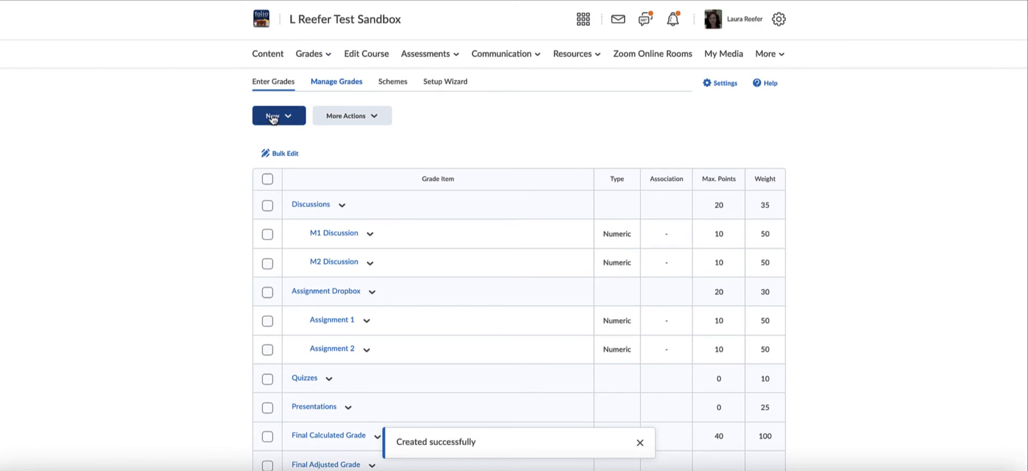
Add numeric grade items to the Quizzes category and save them under the names Quiz and Quiz 2
left_click(273, 118)
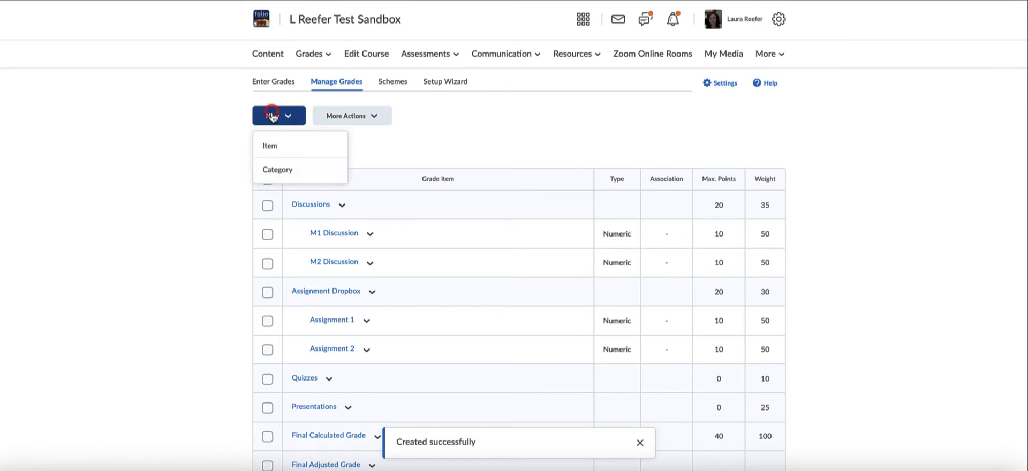
left_click(285, 150)
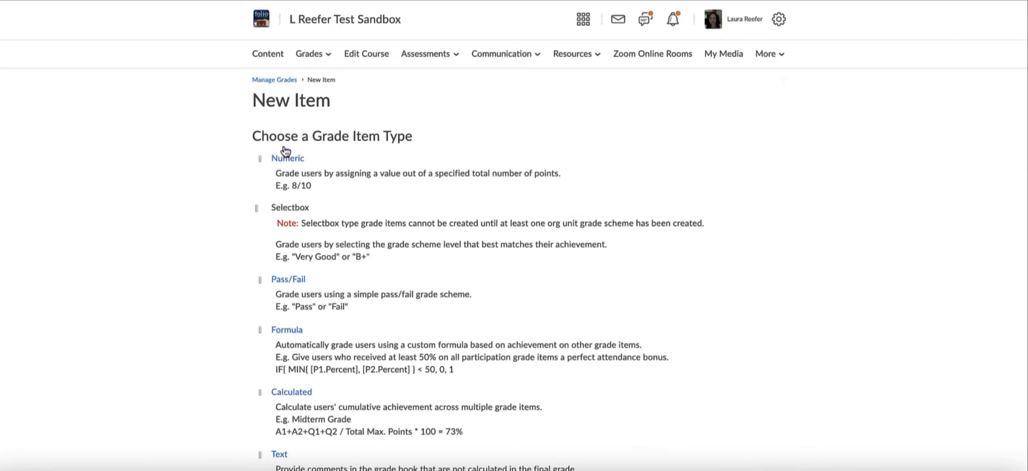
left_click(293, 159)
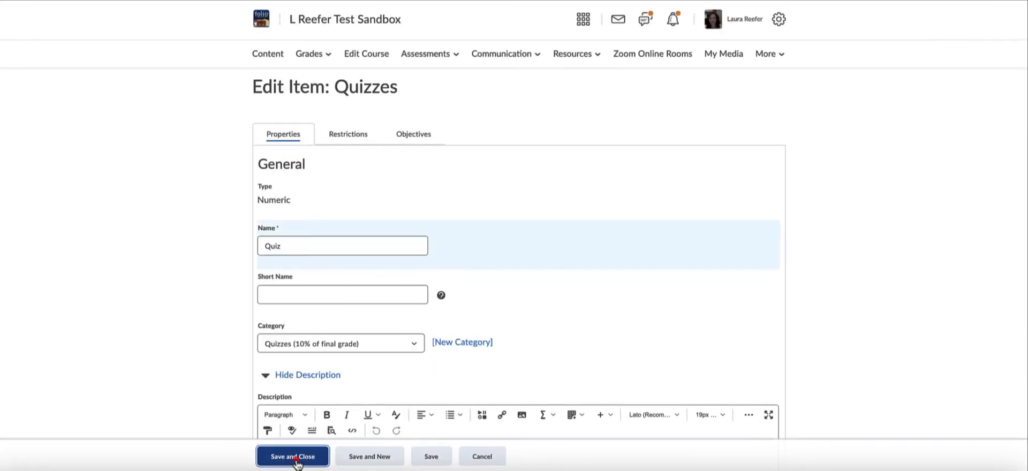
left_click(293, 458)
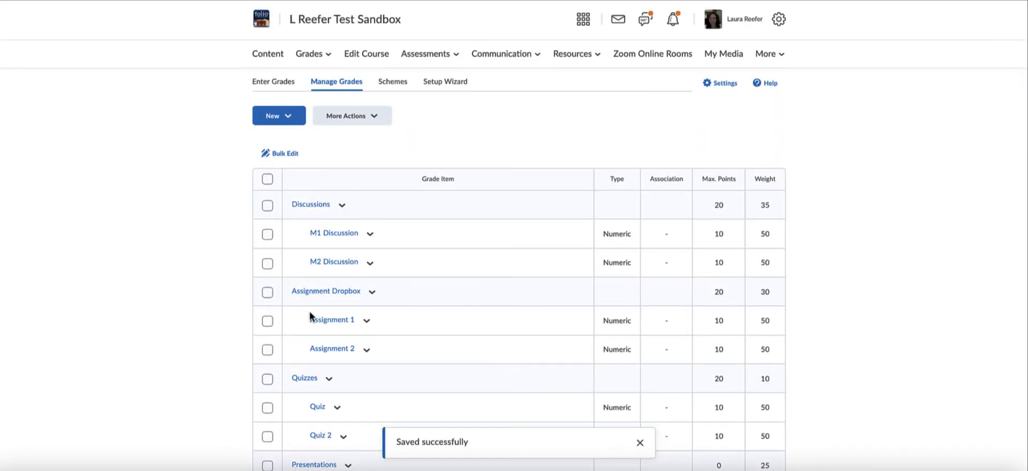
Set the Quizzes category to drop 1 lowest non-bonus item for each user and save the category
scroll(374, 293, "down", 2)
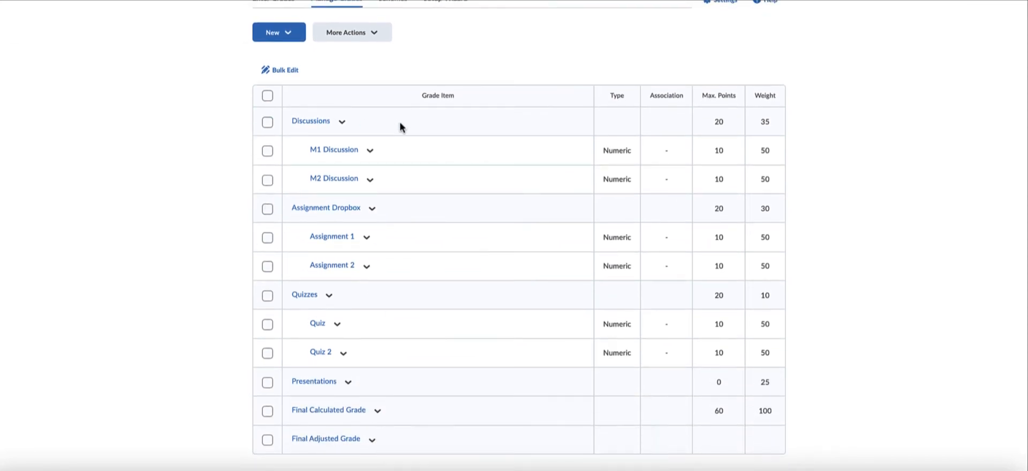
scroll(399, 198, "up", 2)
scroll(398, 198, "down", 2)
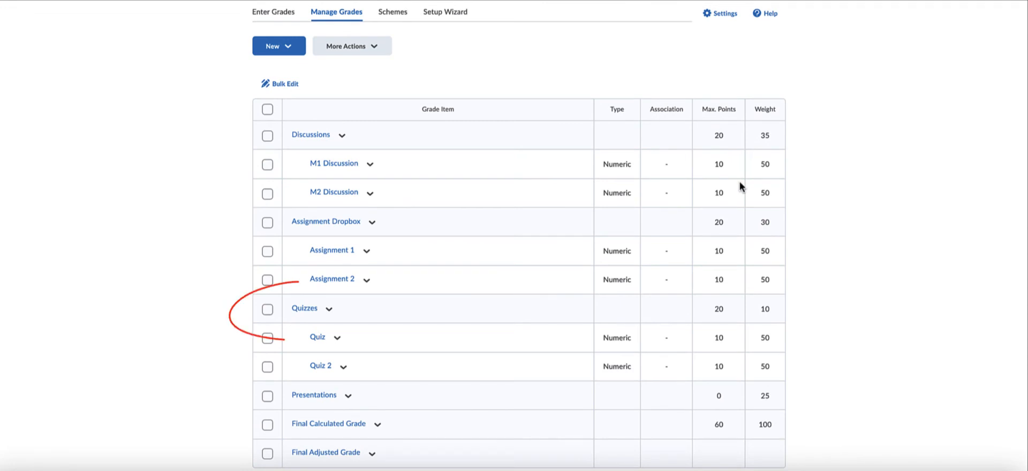
scroll(327, 321, "up", 1)
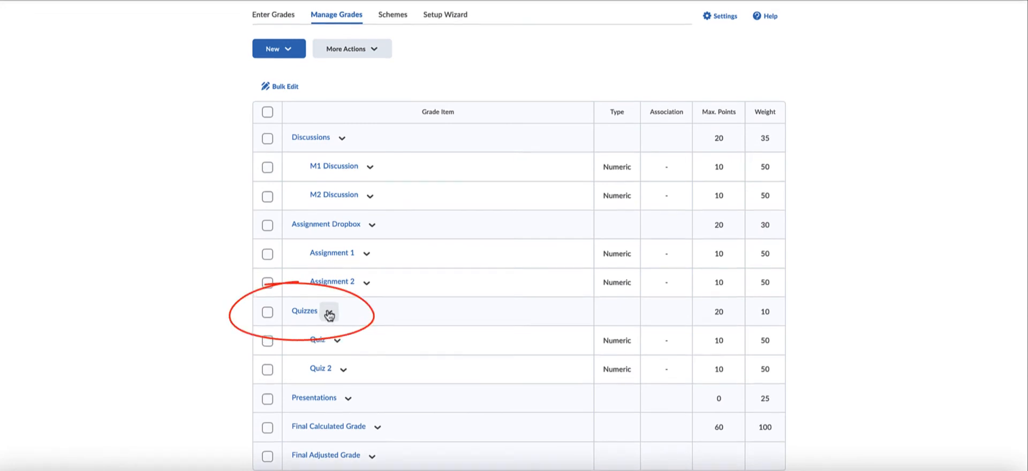
left_click(329, 315)
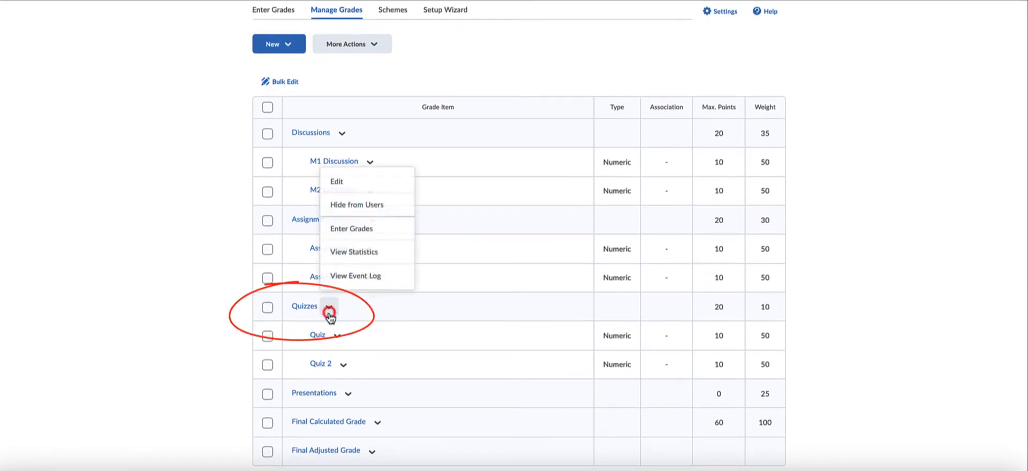
left_click(346, 181)
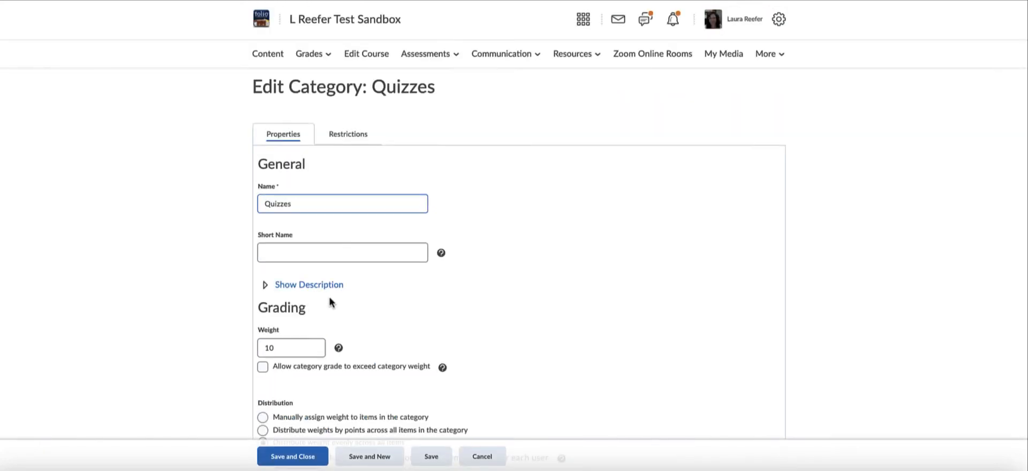
scroll(329, 301, "down", 2)
scroll(331, 301, "down", 2)
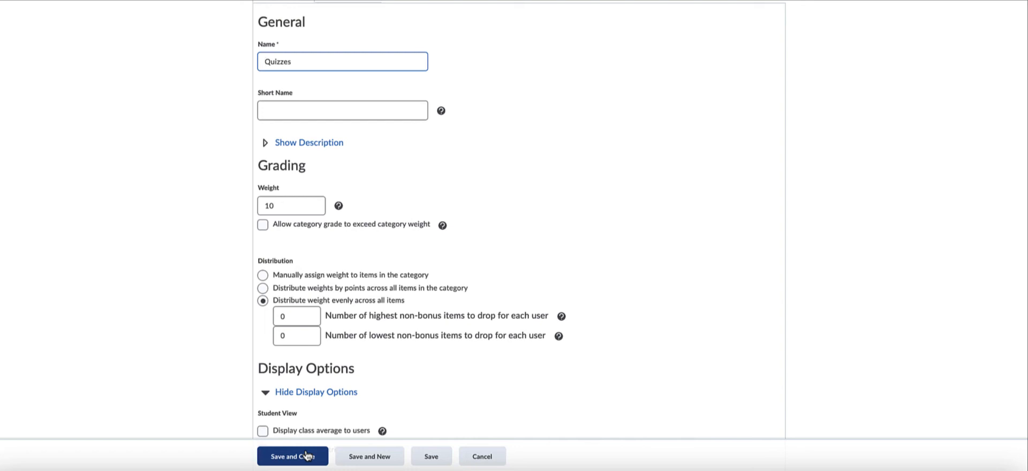
scroll(439, 396, "up", 3)
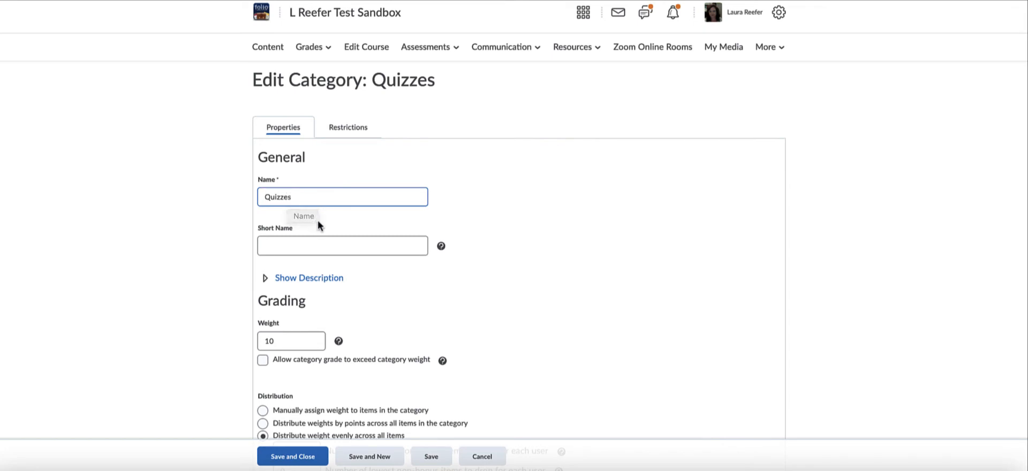
scroll(438, 284, "down", 3)
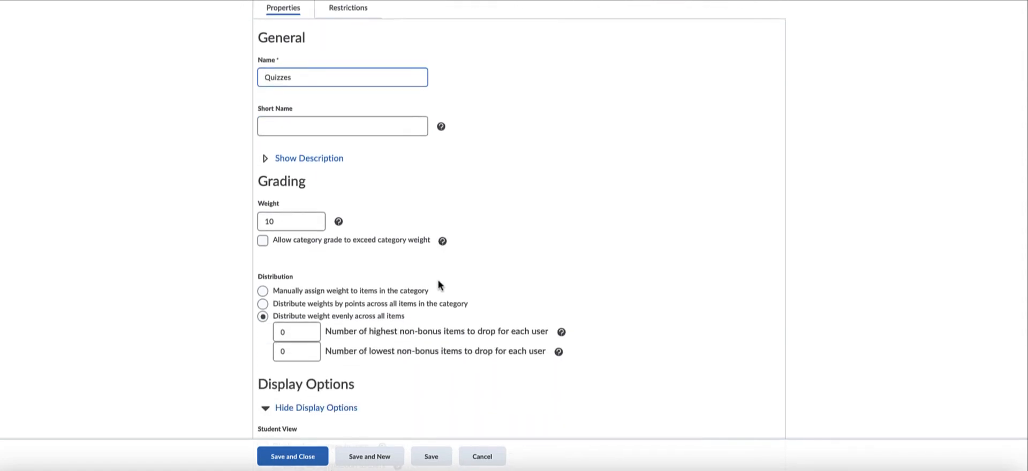
double_click(290, 353)
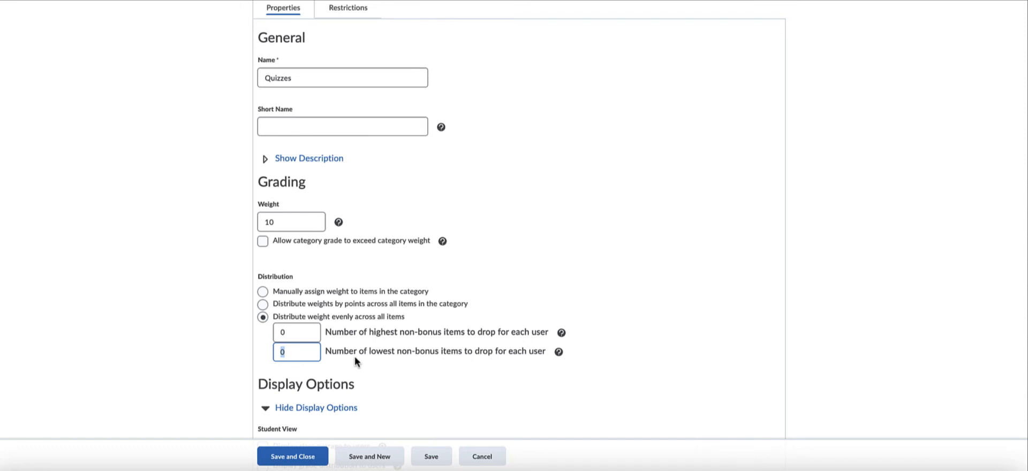
type("1")
left_click(316, 457)
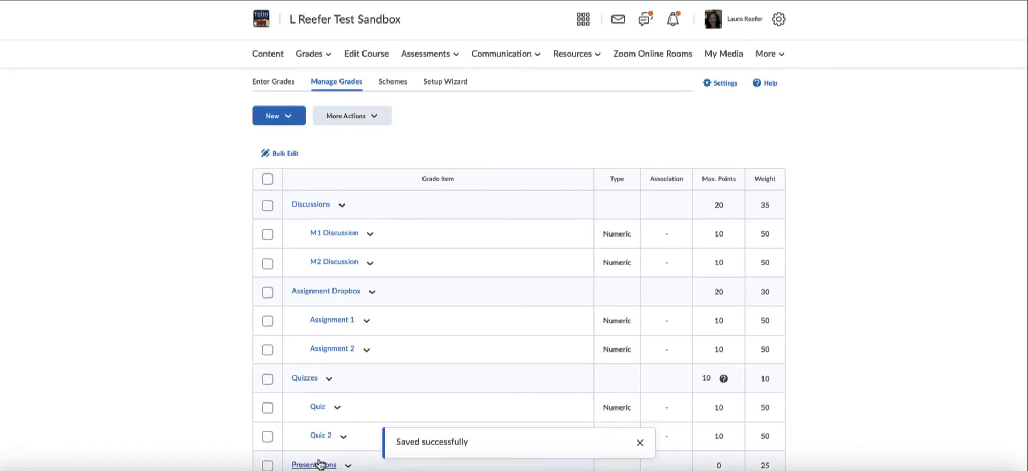
Create a numeric grade item named Presentation1 in the Presentations category and save it
scroll(418, 324, "down", 2)
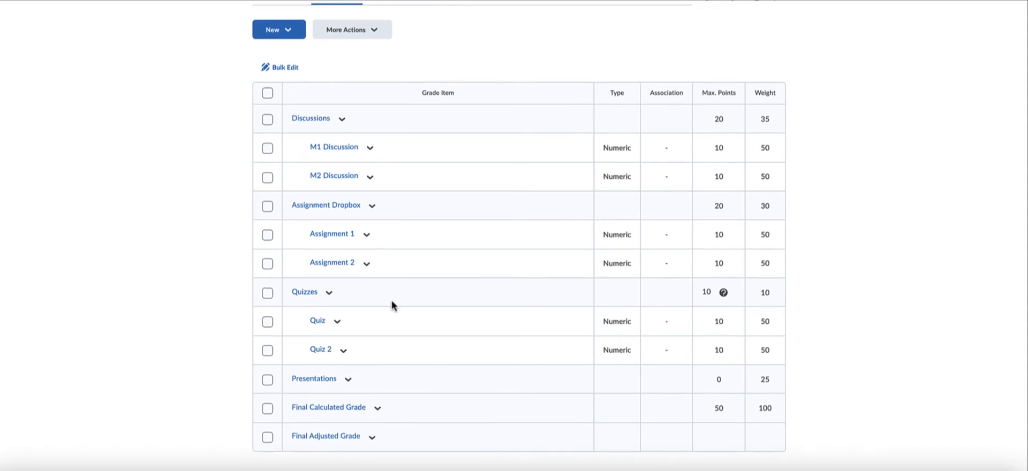
left_click(272, 41)
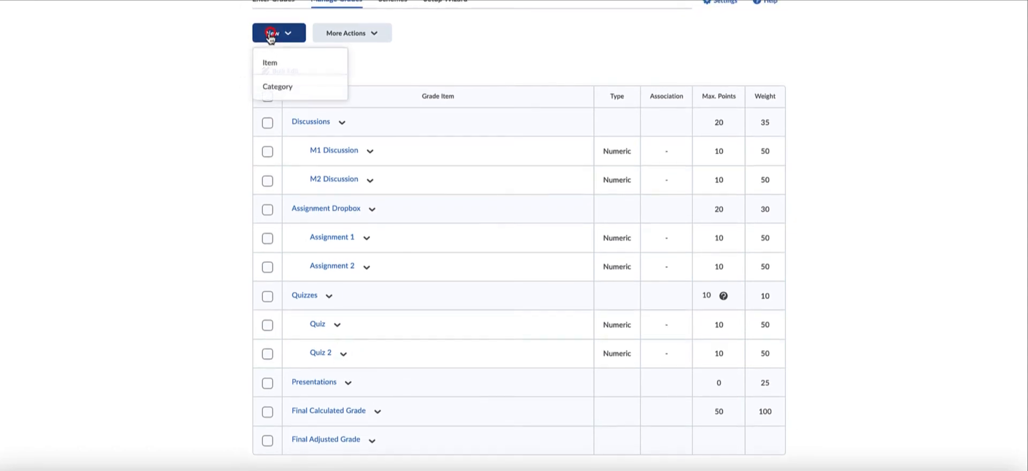
left_click(274, 63)
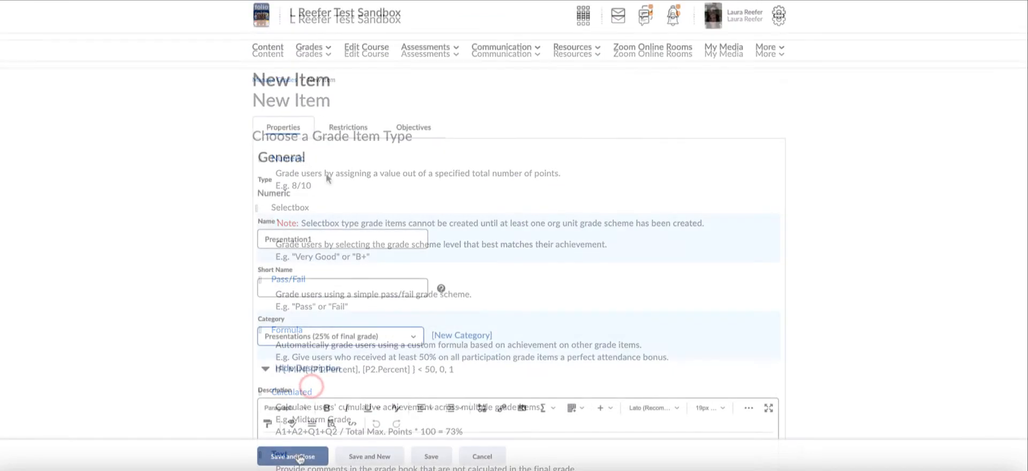
left_click(298, 457)
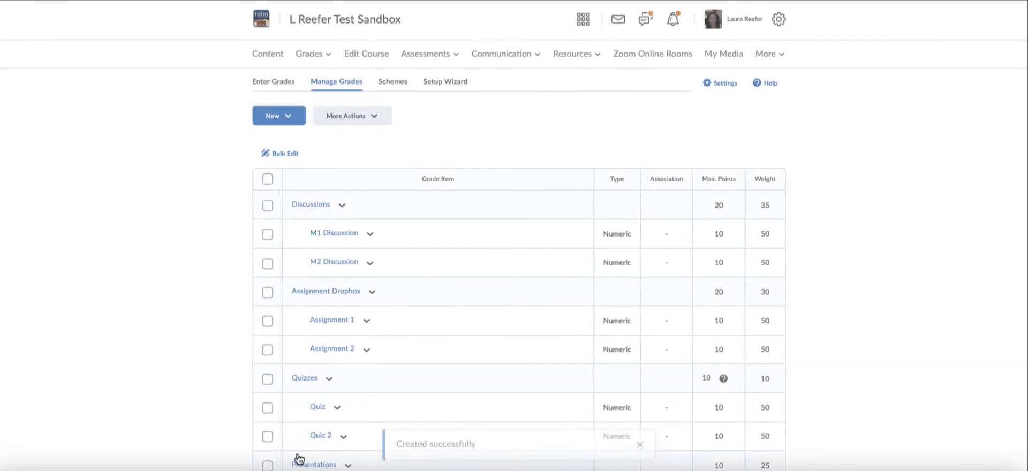
scroll(732, 206, "down", 2)
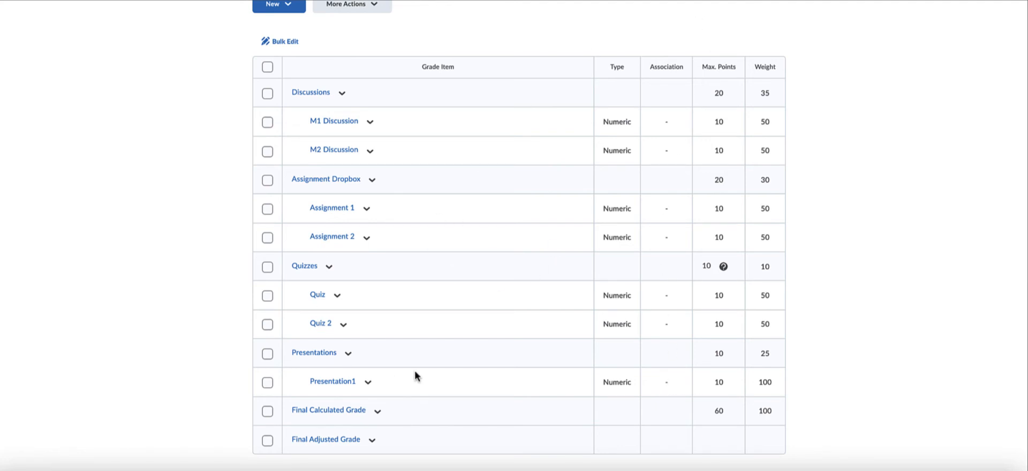
Check the categories and items in the grade entry view and return to managing grades
scroll(324, 153, "up", 3)
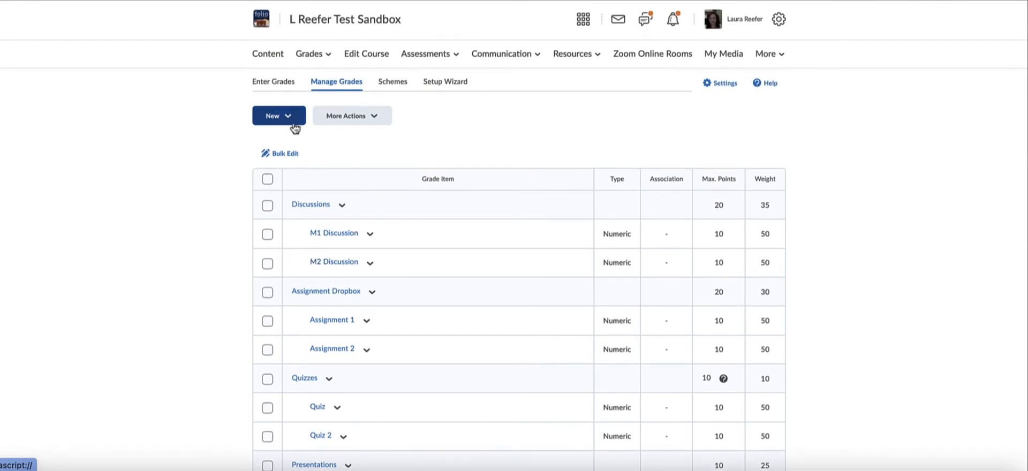
left_click(280, 85)
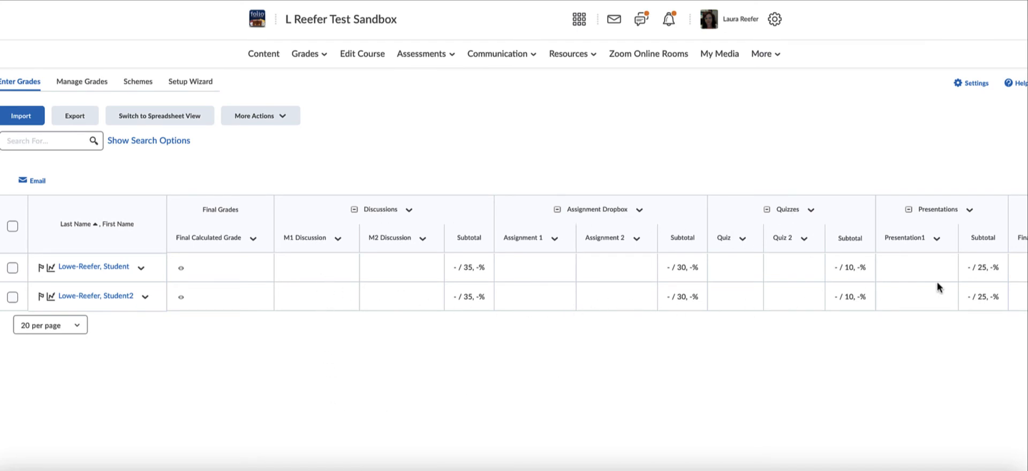
left_click(93, 86)
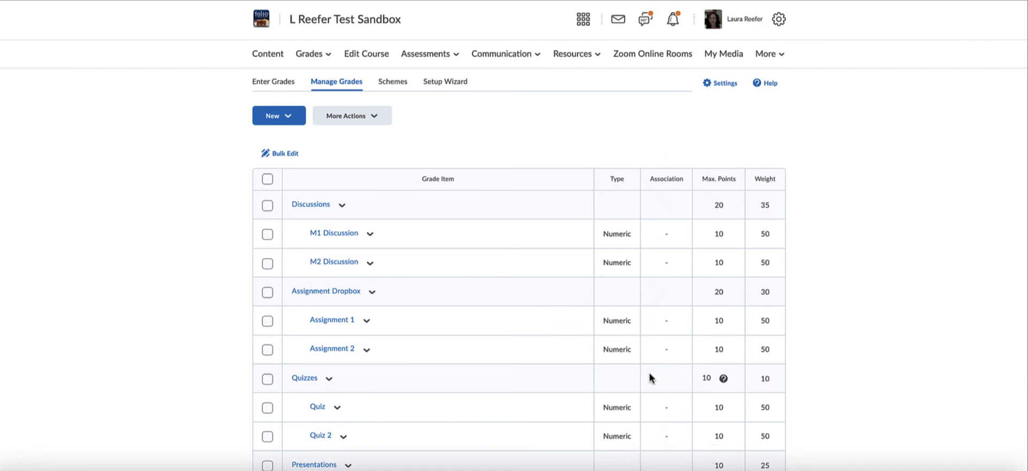
Go to the course discussions and open the Discussion 1 topic for editing
scroll(659, 453, "down", 1)
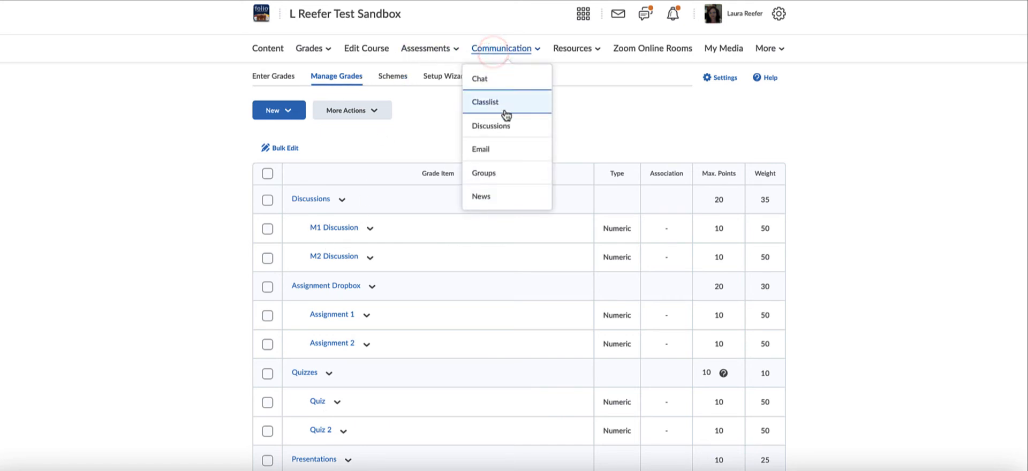
left_click(505, 127)
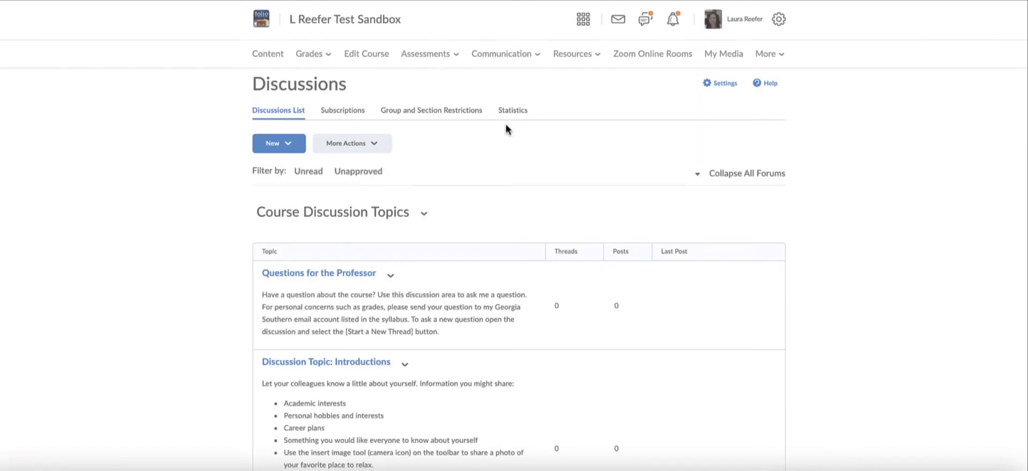
scroll(467, 295, "down", 5)
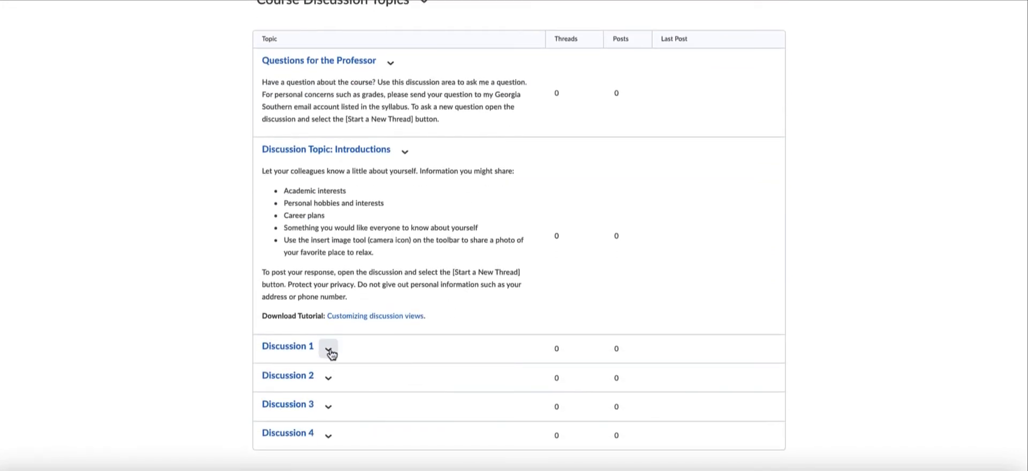
left_click(329, 351)
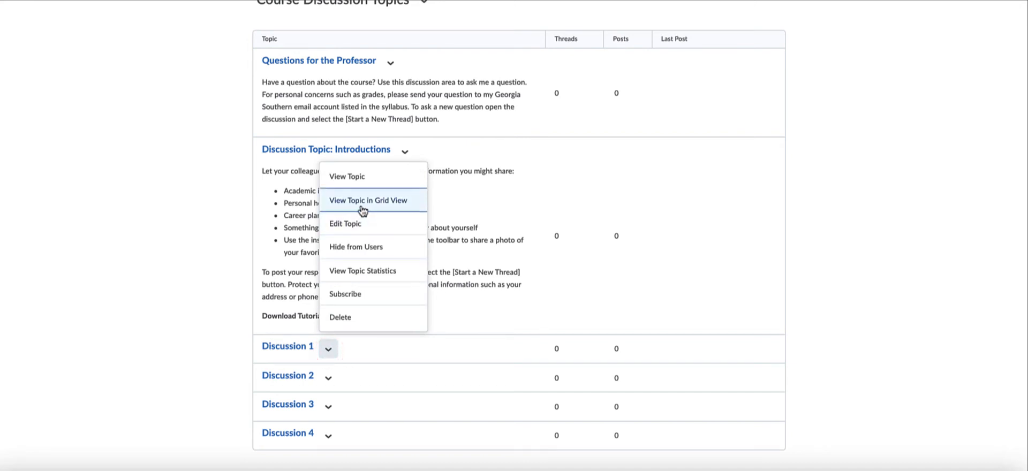
left_click(354, 223)
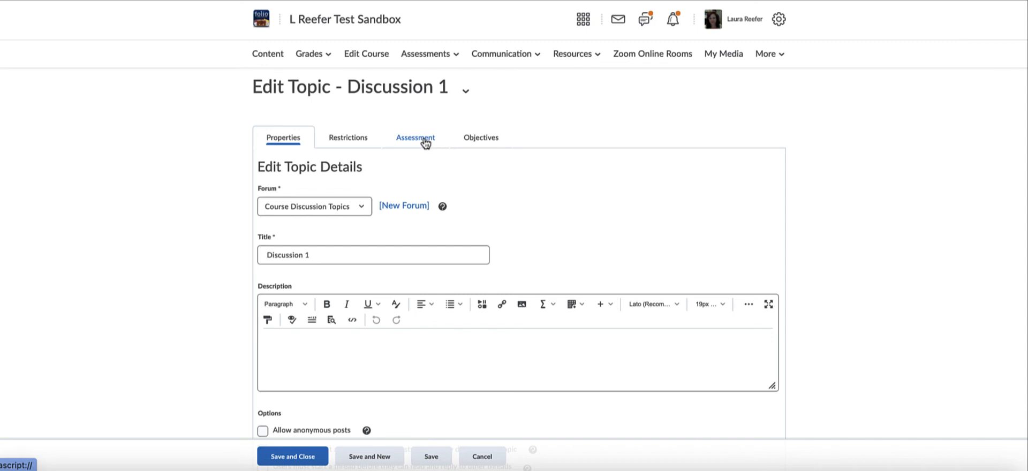
Link Discussion 1 to the M1 Discussion grade item, score it out of 10, and save the topic
left_click(425, 142)
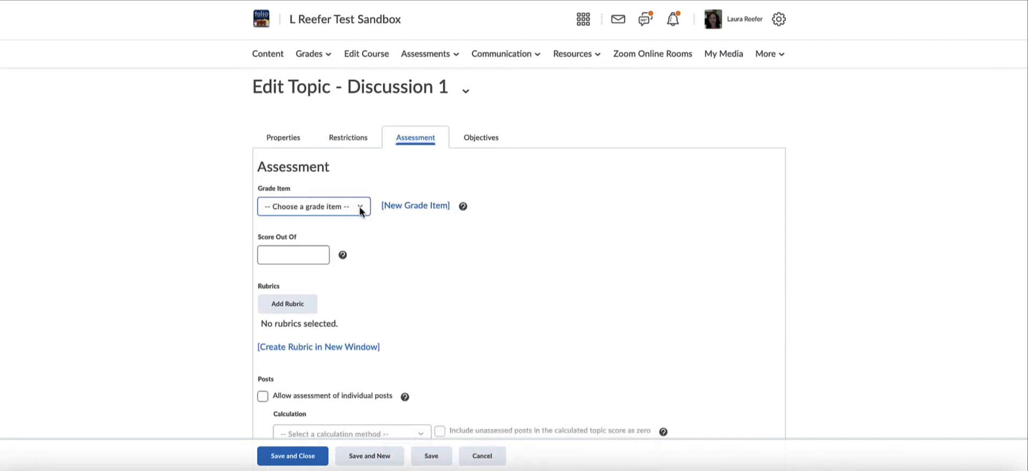
left_click(360, 208)
left_click(358, 207)
left_click(359, 207)
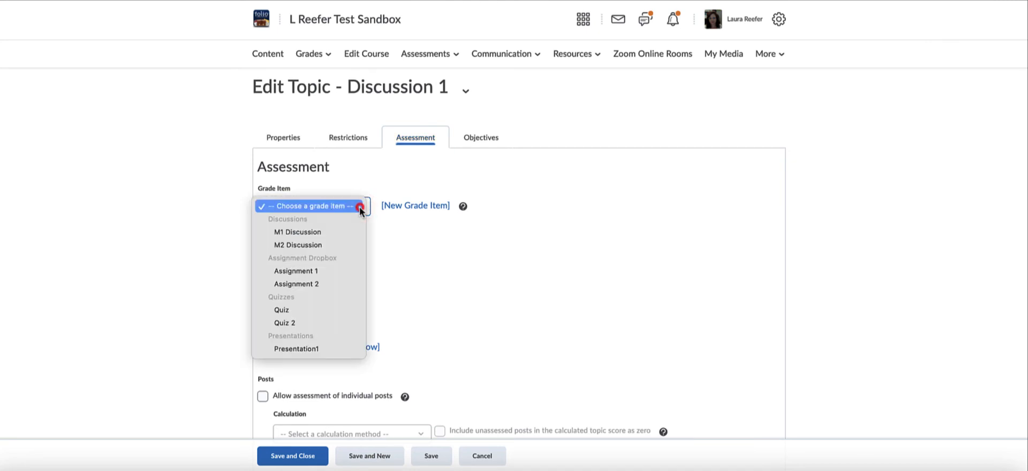
left_click(339, 232)
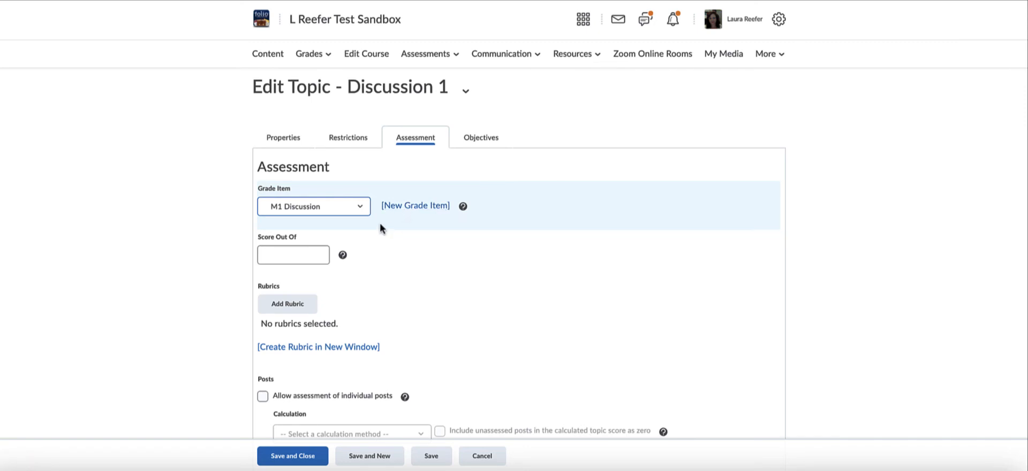
left_click(301, 257)
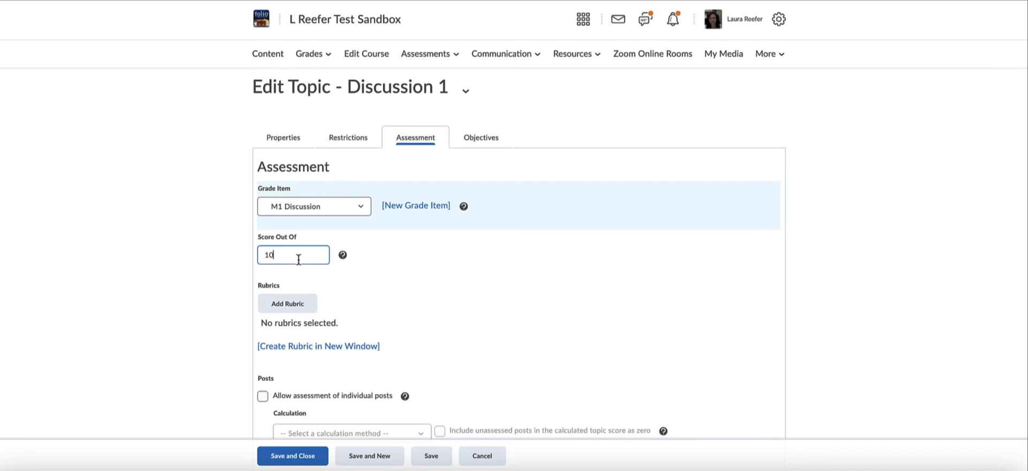
left_click(293, 459)
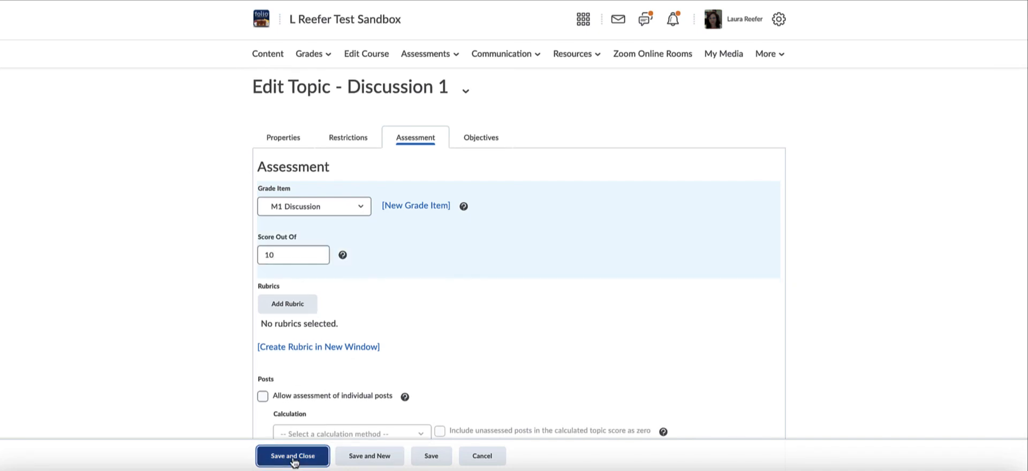
Open the assessment settings of the Discussion 3 topic and list the grade items available for it
scroll(448, 269, "down", 5)
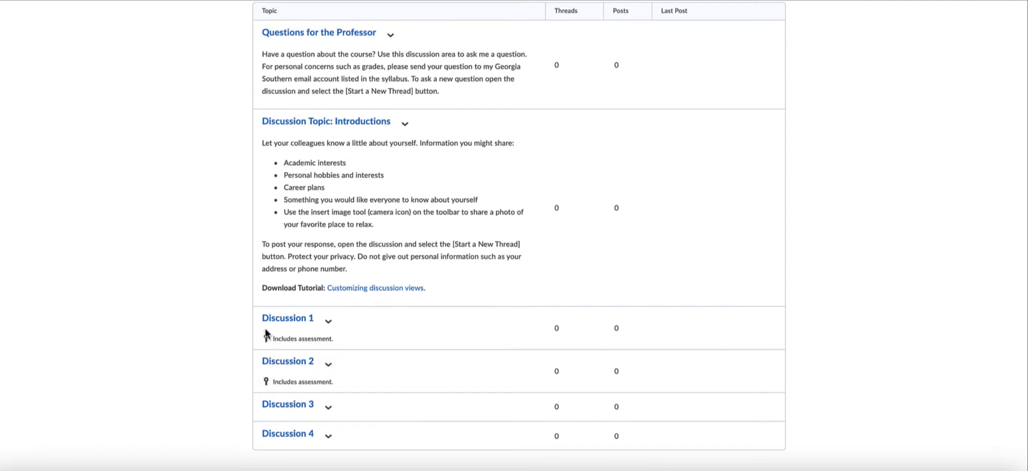
mouse_move(300, 336)
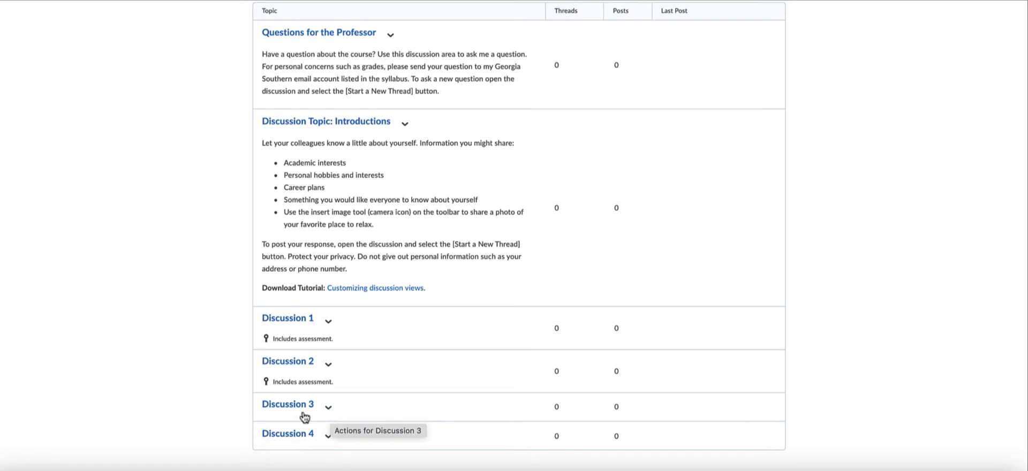
left_click(329, 411)
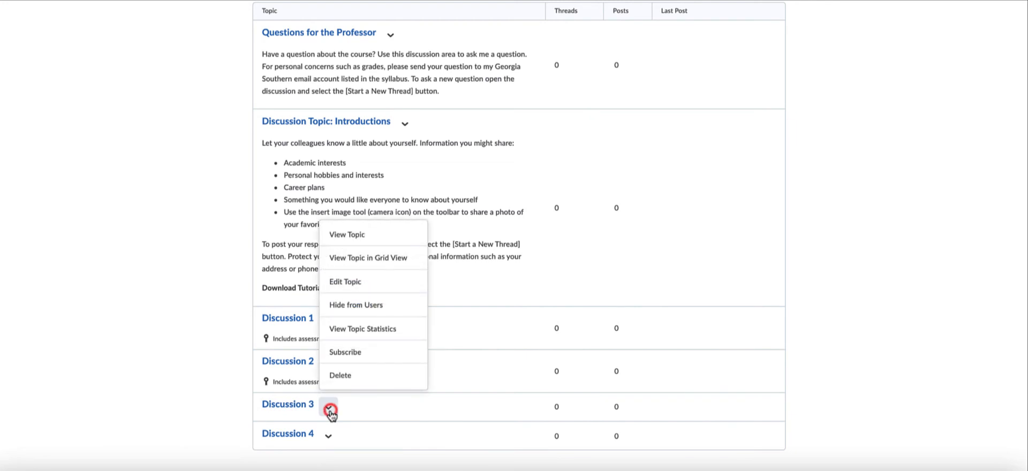
left_click(379, 280)
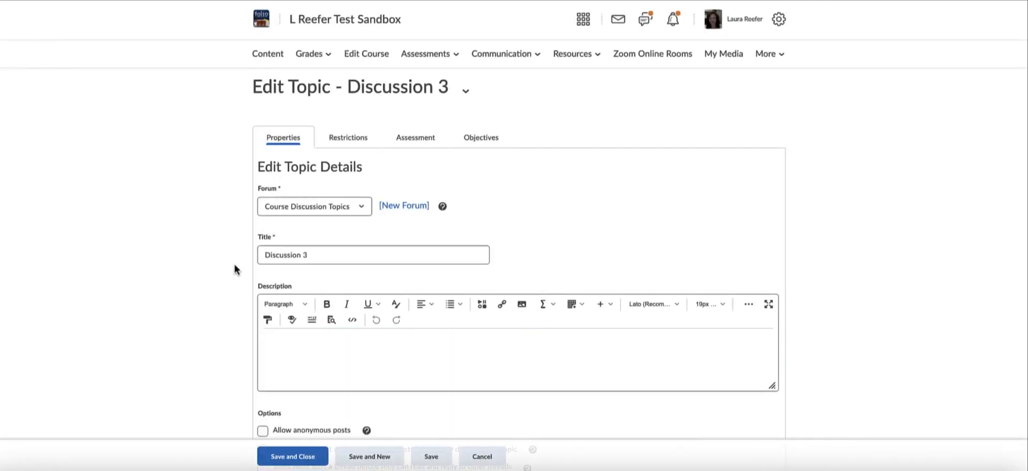
left_click(415, 138)
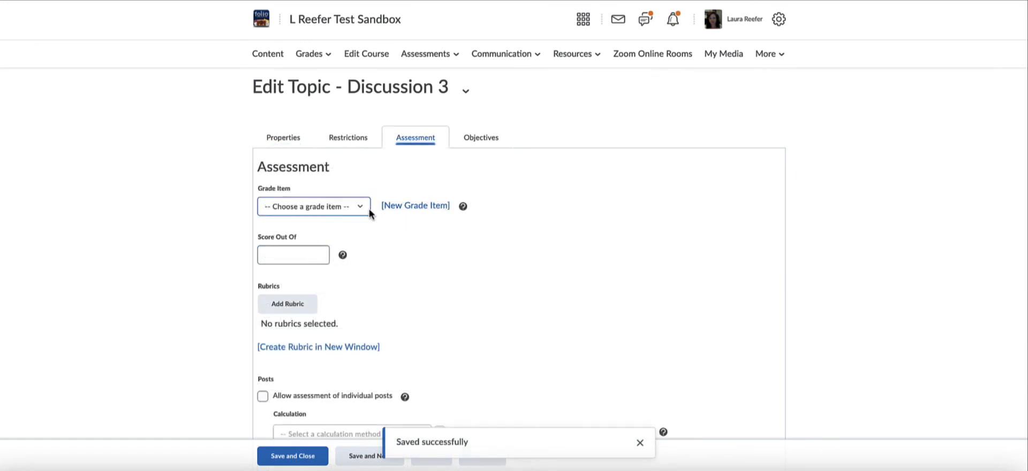
left_click(362, 206)
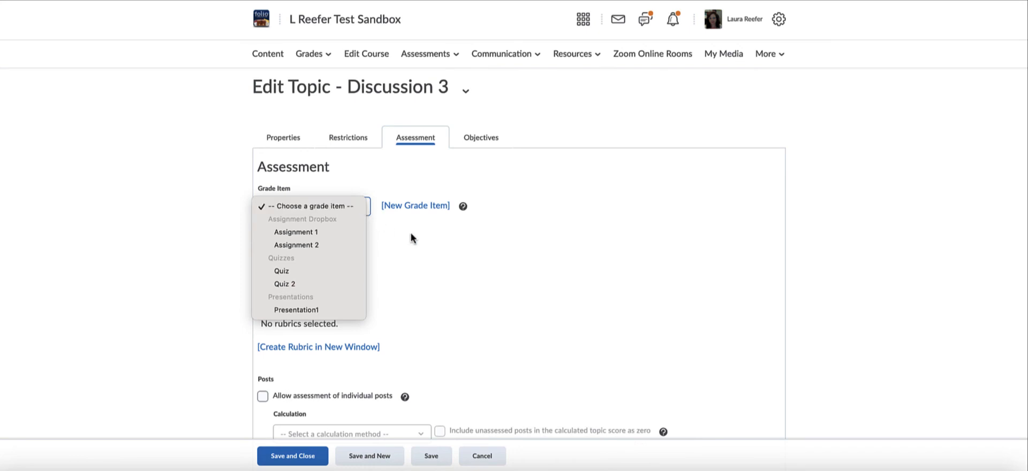
Create and save a new grade item named M3 Discussion in the Discussions category from the topic's assessment settings
left_click(414, 206)
left_click(414, 205)
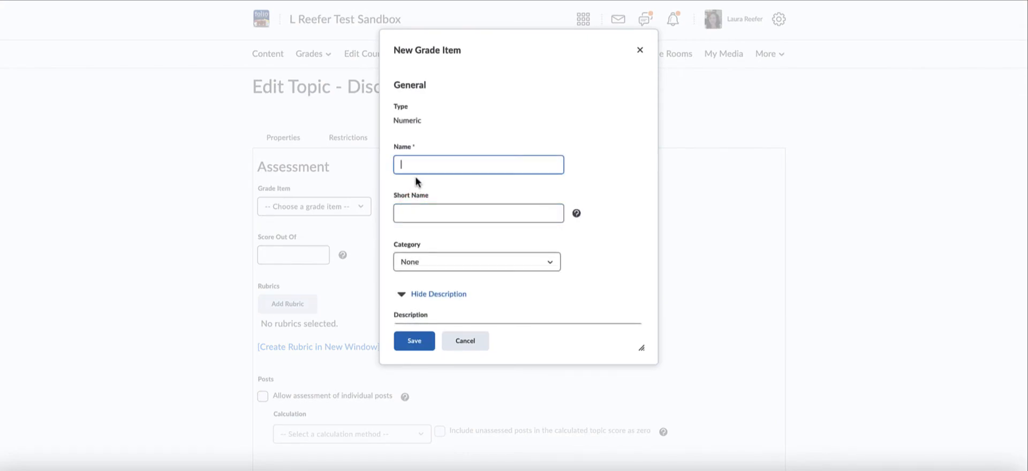
type("M3 Discussion")
left_click(411, 270)
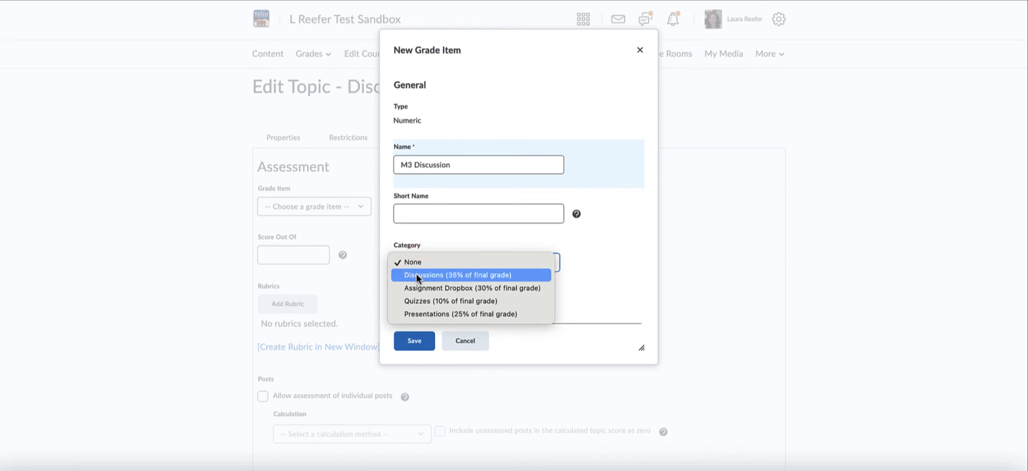
left_click(416, 275)
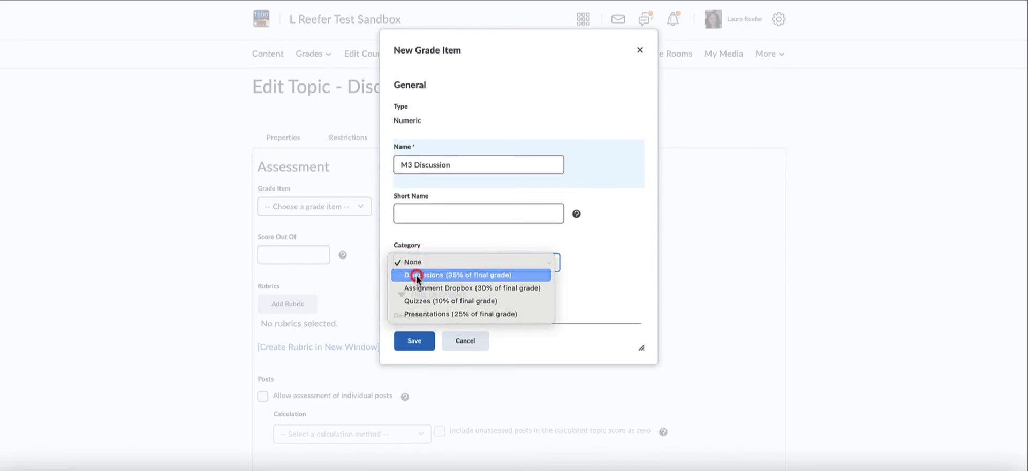
left_click(422, 343)
Set Discussion 3 to be scored out of 10 and save the topic
left_click(313, 257)
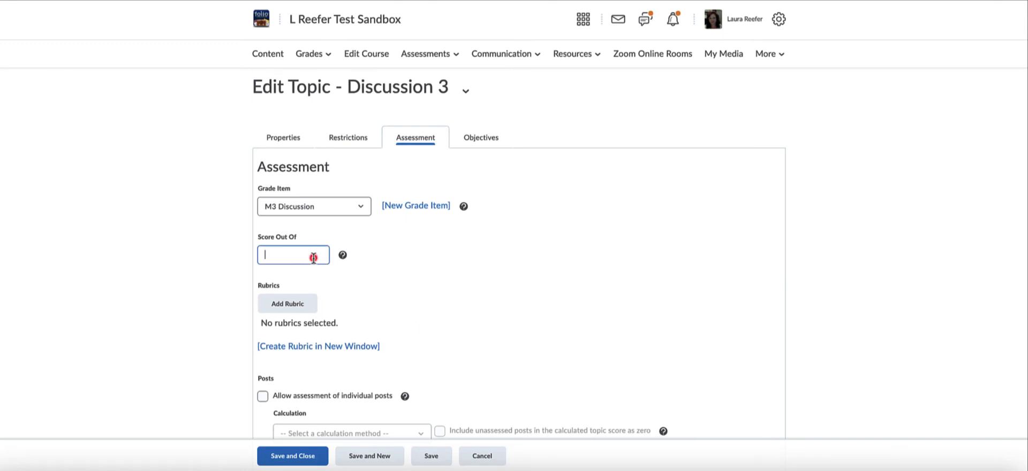
type("10")
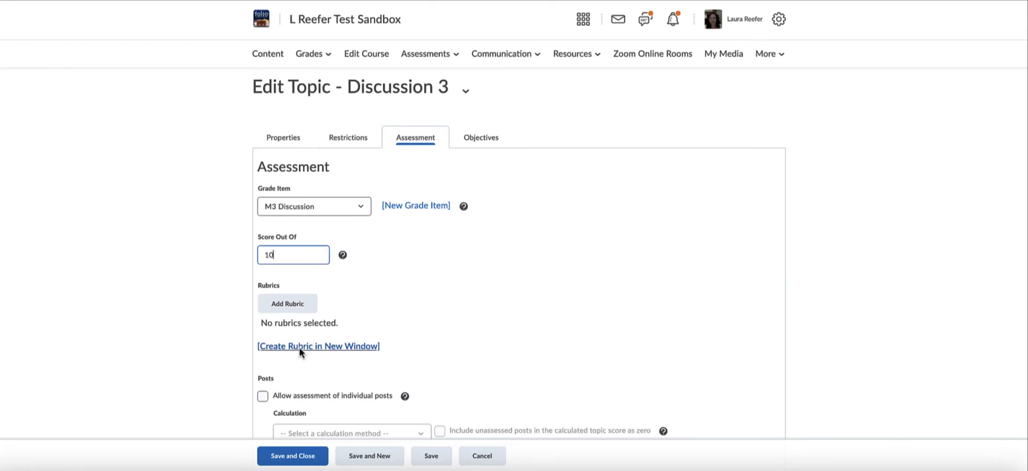
left_click(284, 458)
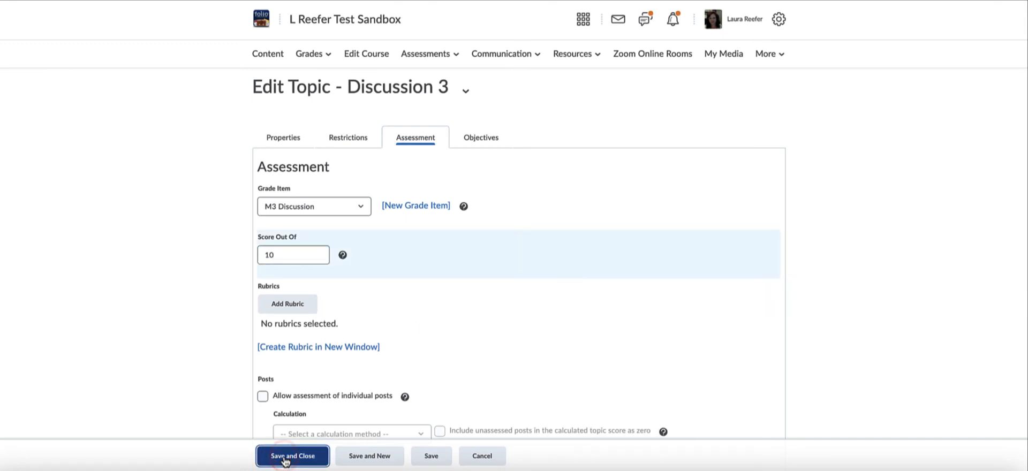
Check which discussion topics include an assessment and return to the grade book to review the item associations
scroll(530, 409, "down", 2)
scroll(531, 411, "down", 3)
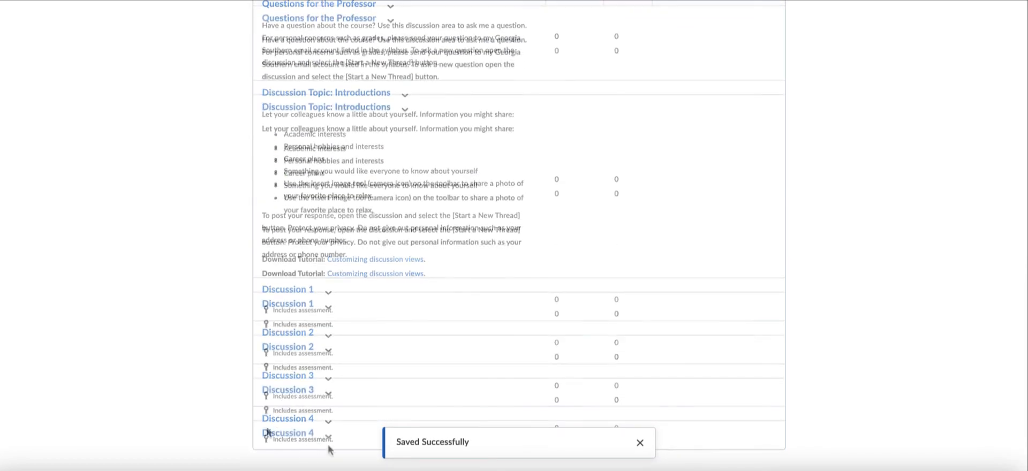
scroll(298, 419, "down", 1)
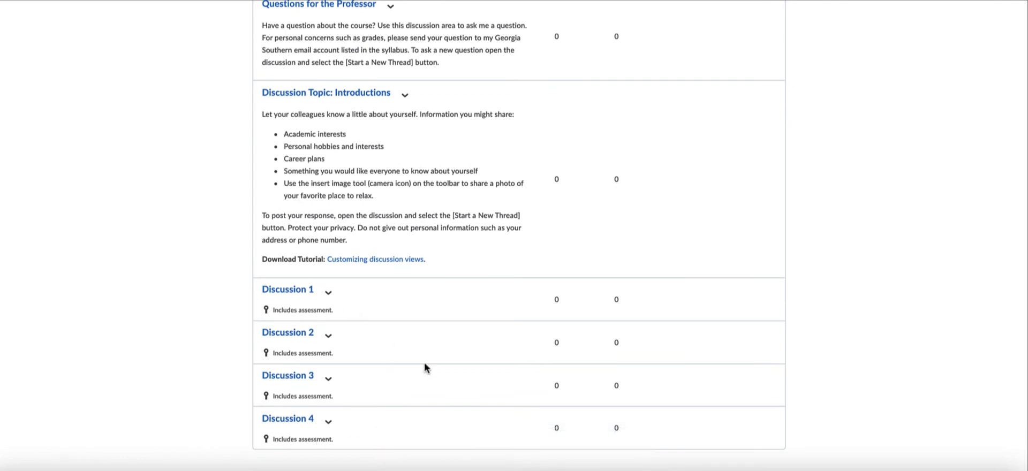
scroll(429, 334, "up", 6)
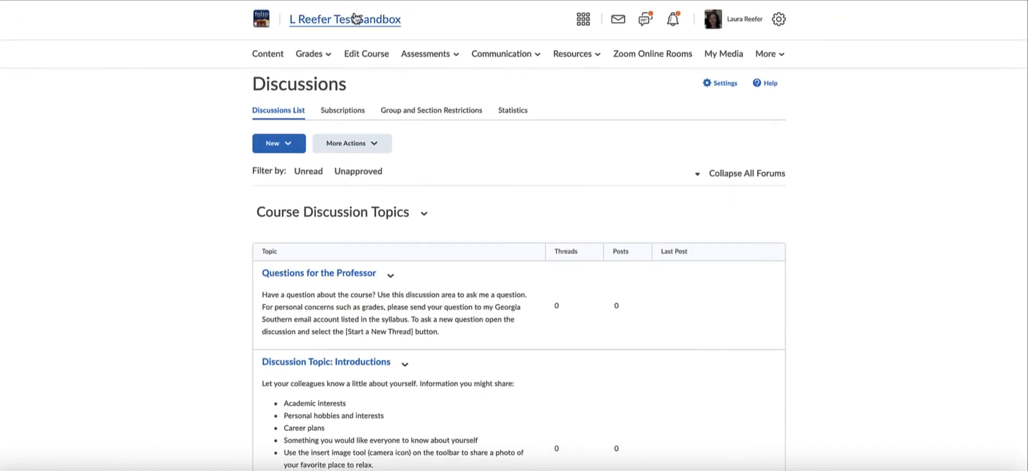
left_click(313, 53)
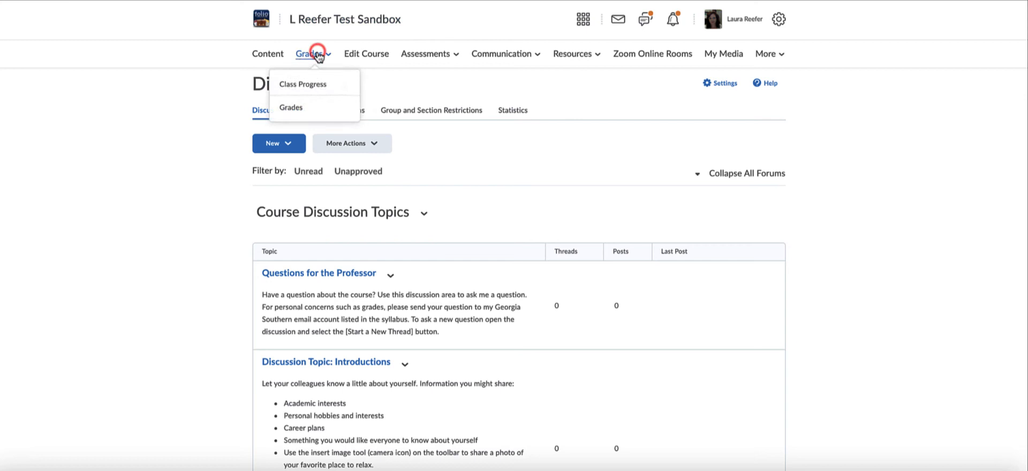
left_click(300, 109)
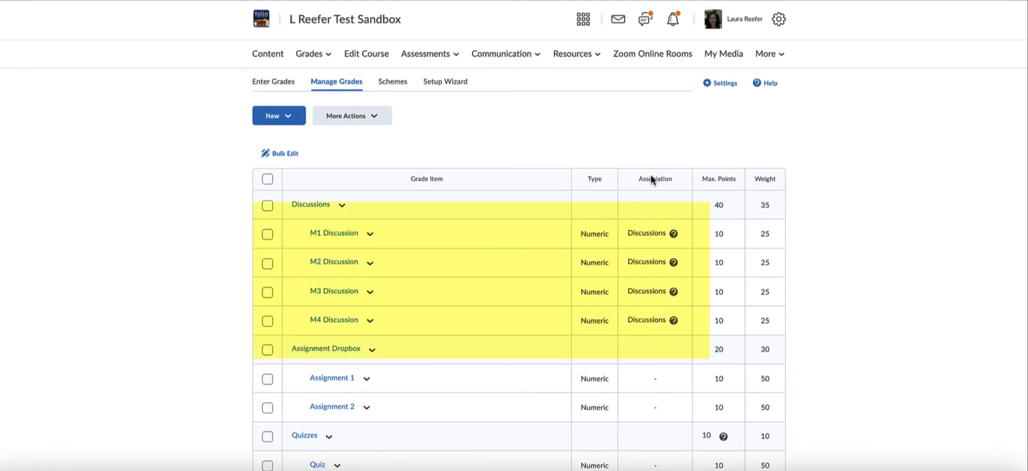
Review the Association column in the grade book and the discussion topic details associated with the M3 Discussion grade item
scroll(647, 319, "down", 1)
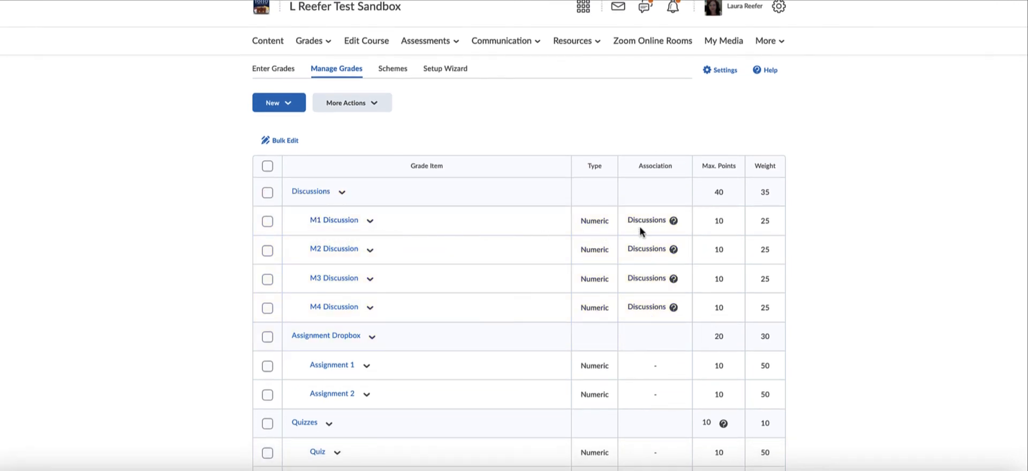
scroll(640, 229, "up", 1)
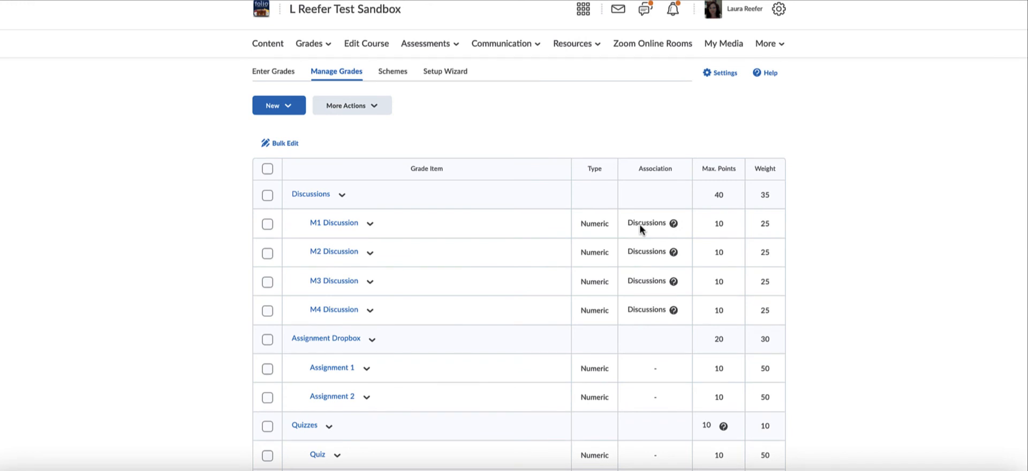
scroll(553, 248, "down", 1)
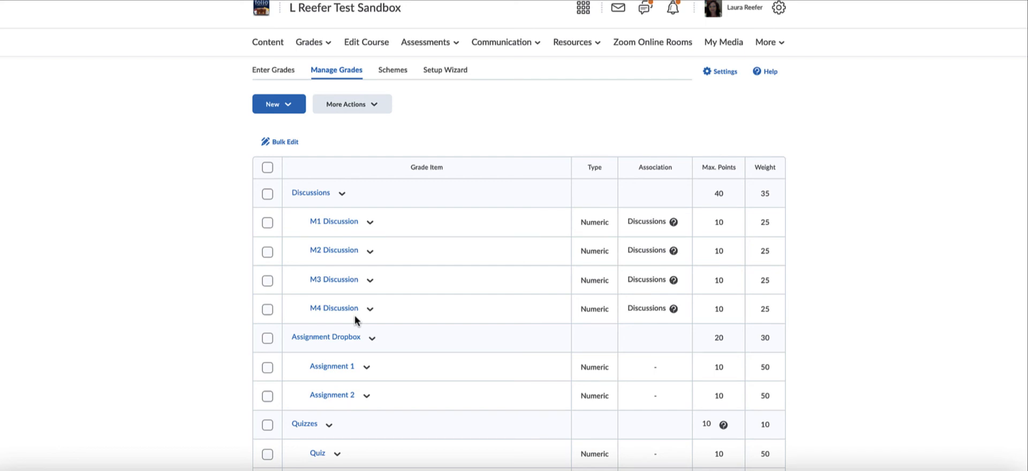
scroll(482, 269, "up", 1)
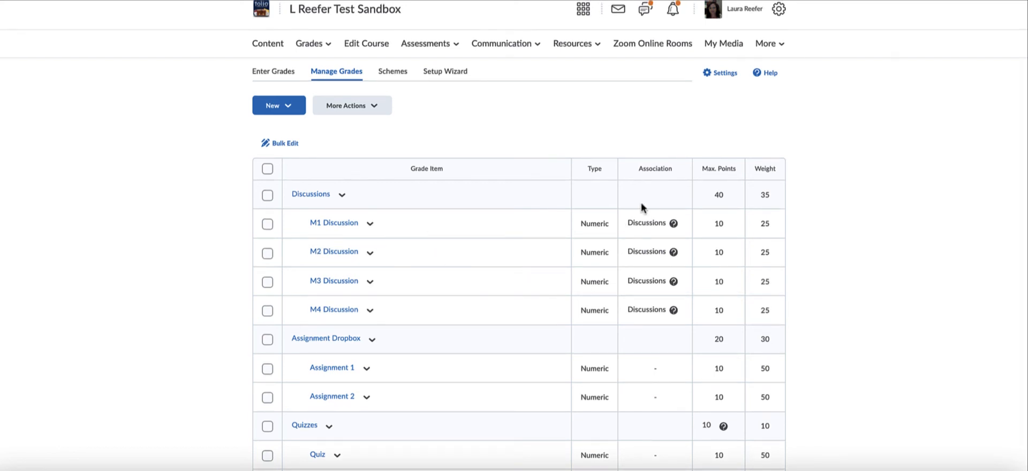
left_click(673, 282)
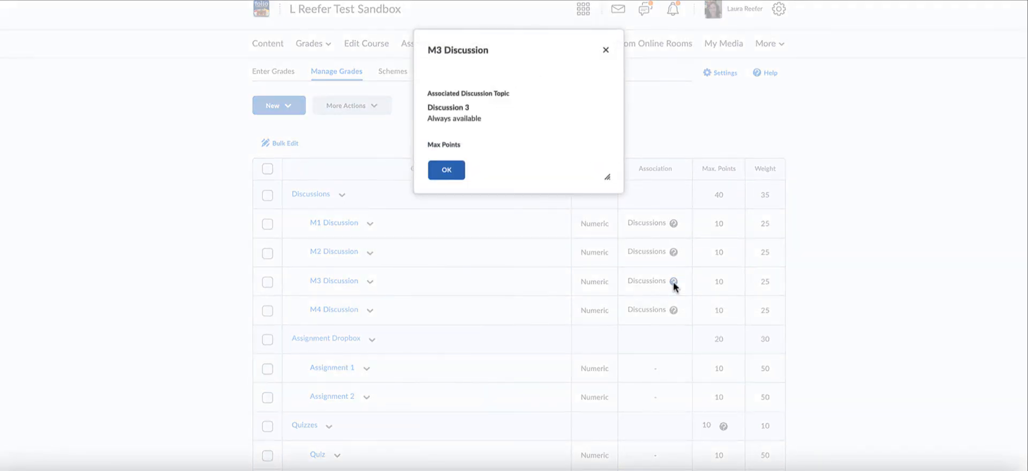
scroll(497, 124, "down", 3)
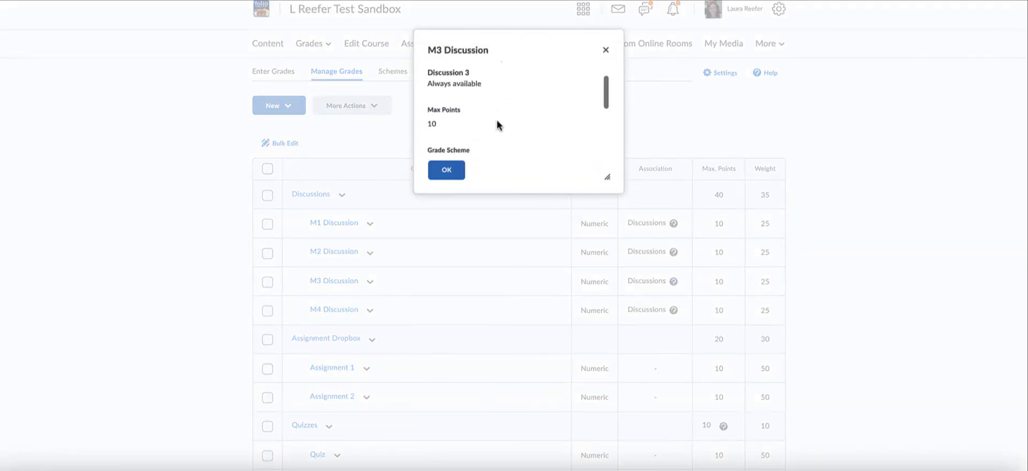
scroll(495, 126, "up", 3)
left_click_drag(475, 108, 425, 109)
scroll(550, 129, "down", 3)
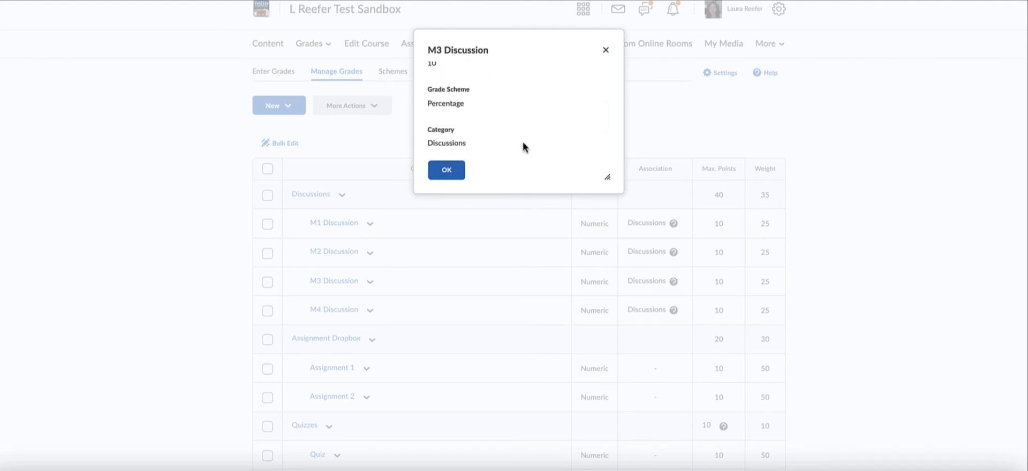
left_click(450, 173)
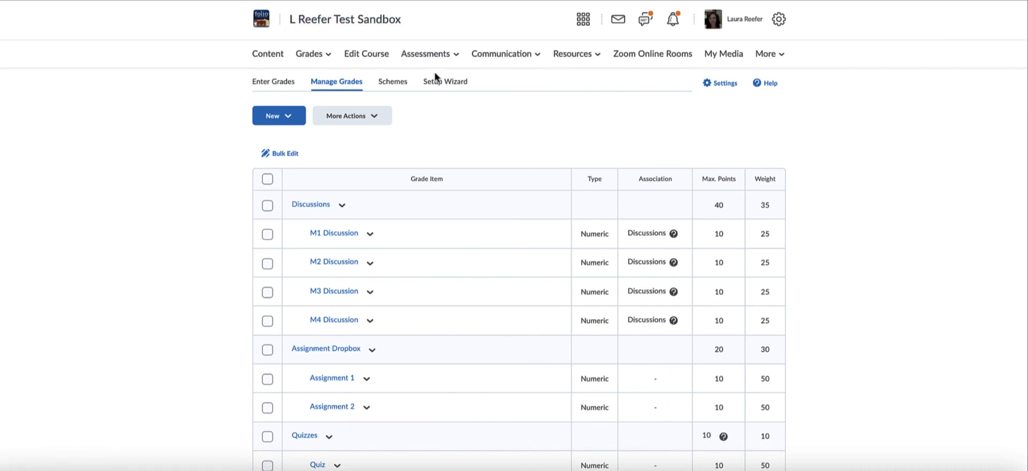
Open the Assignment 1 dropbox folder for editing and set its grade out of 20 points
left_click(434, 55)
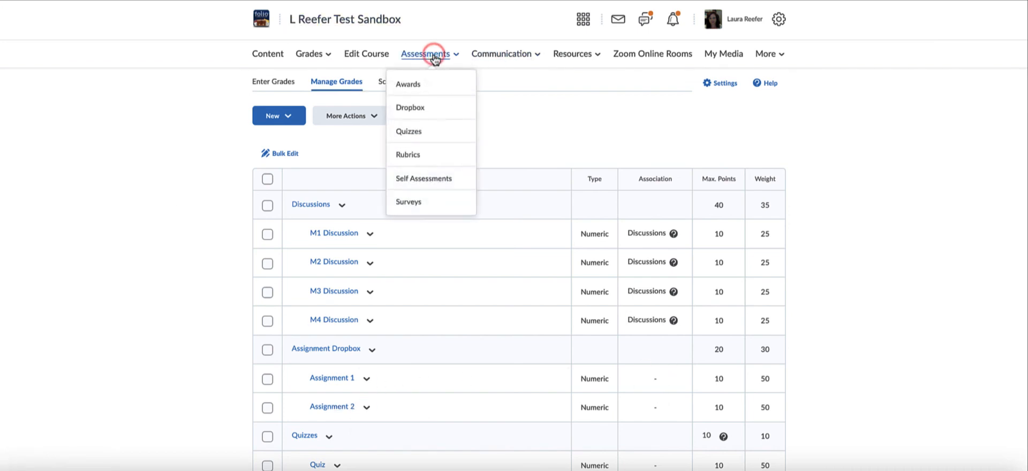
left_click(419, 106)
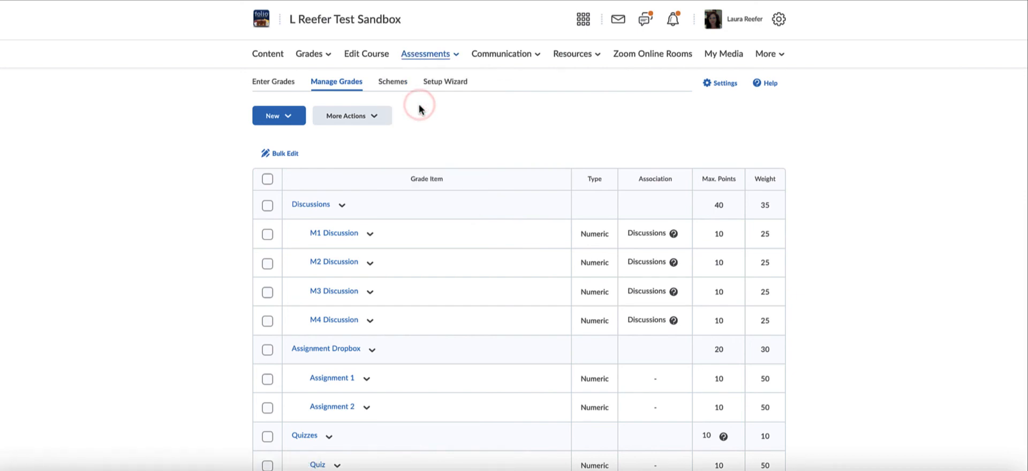
left_click(348, 245)
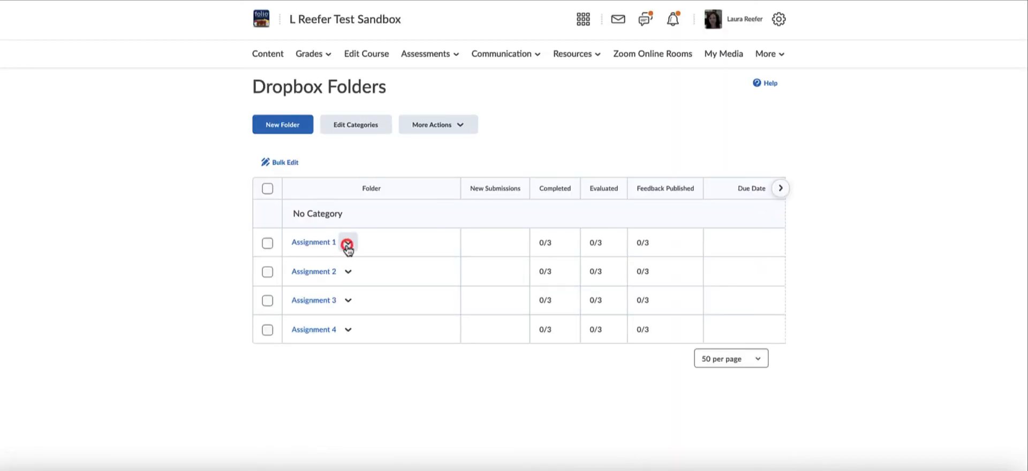
left_click(368, 299)
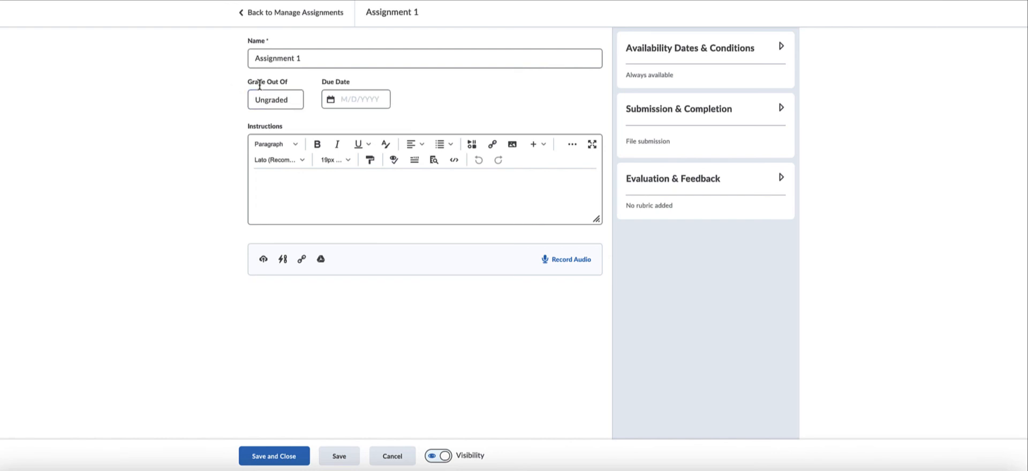
left_click(279, 104)
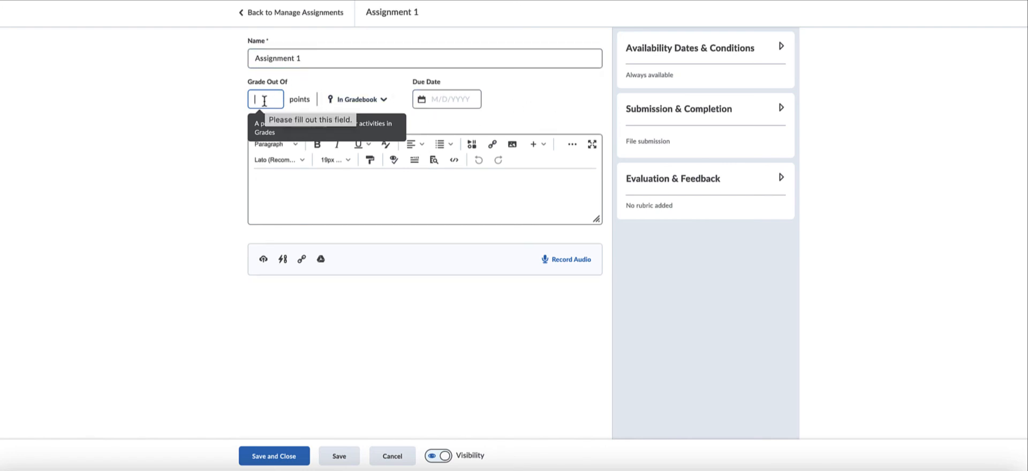
type("20")
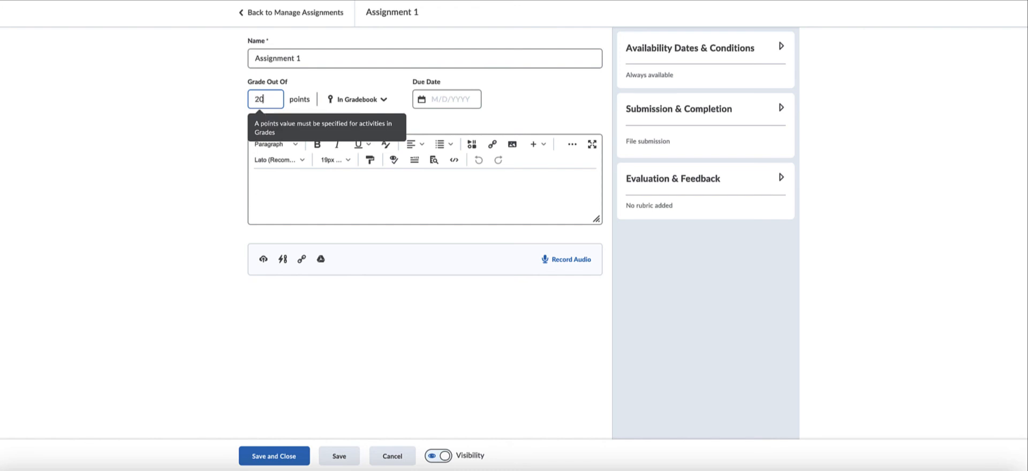
Link the Assignment 1 folder to the existing Assignment 1 grade item, then save and close the folder
left_click(354, 107)
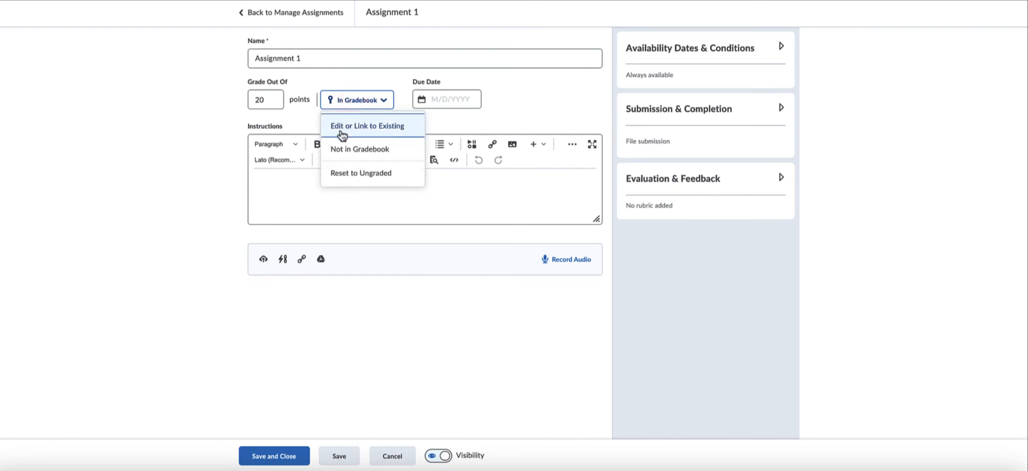
left_click(376, 133)
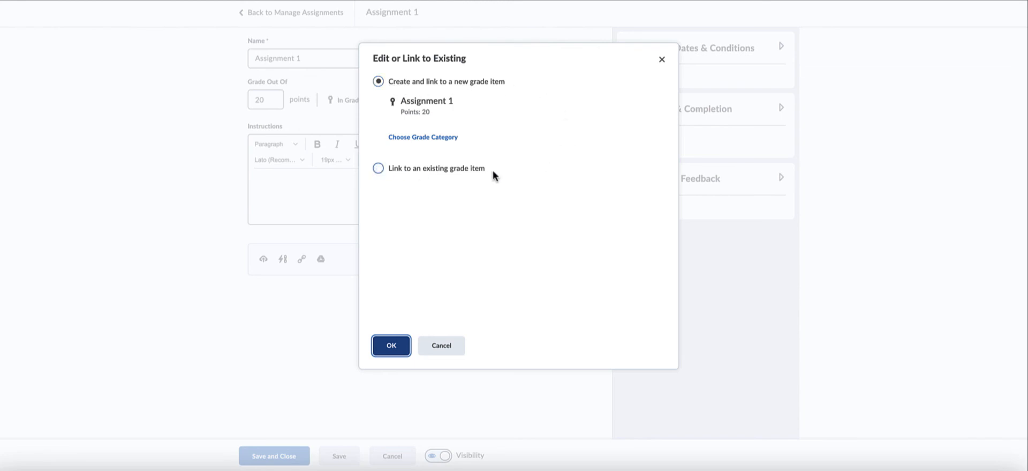
left_click(378, 168)
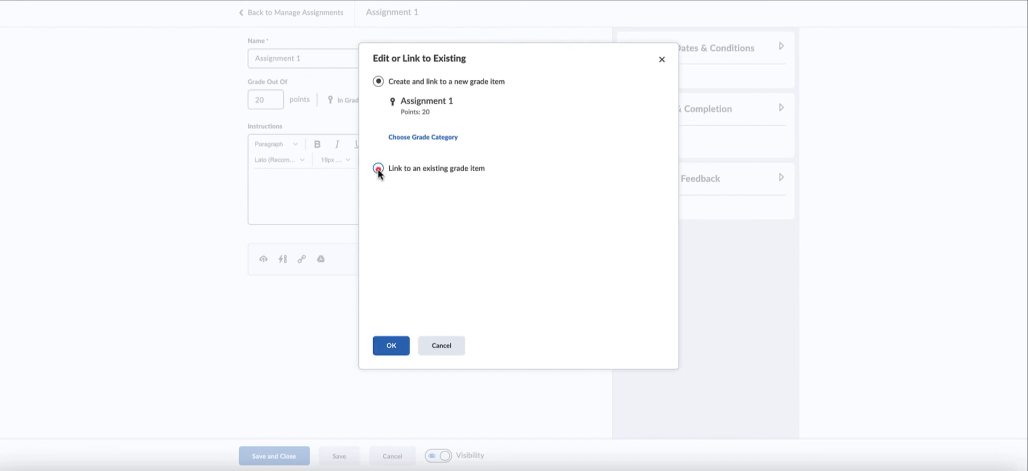
left_click(455, 124)
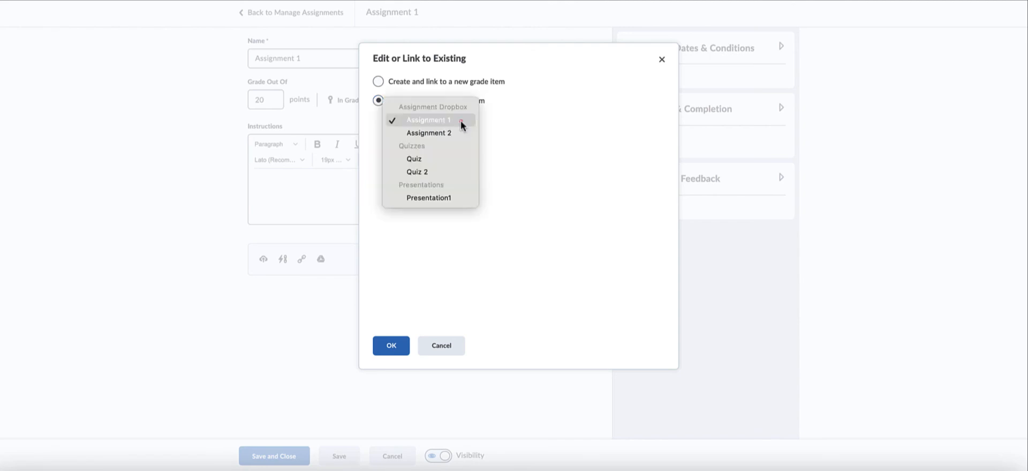
left_click(451, 122)
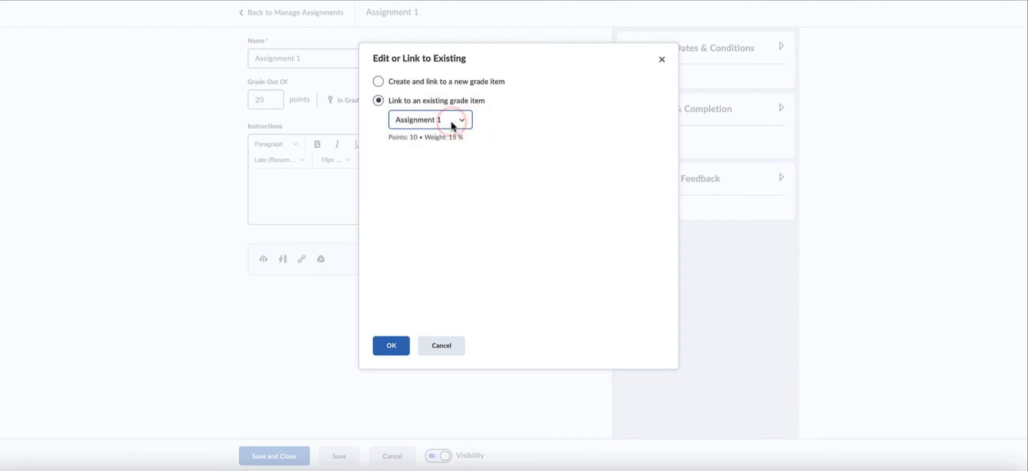
left_click(391, 345)
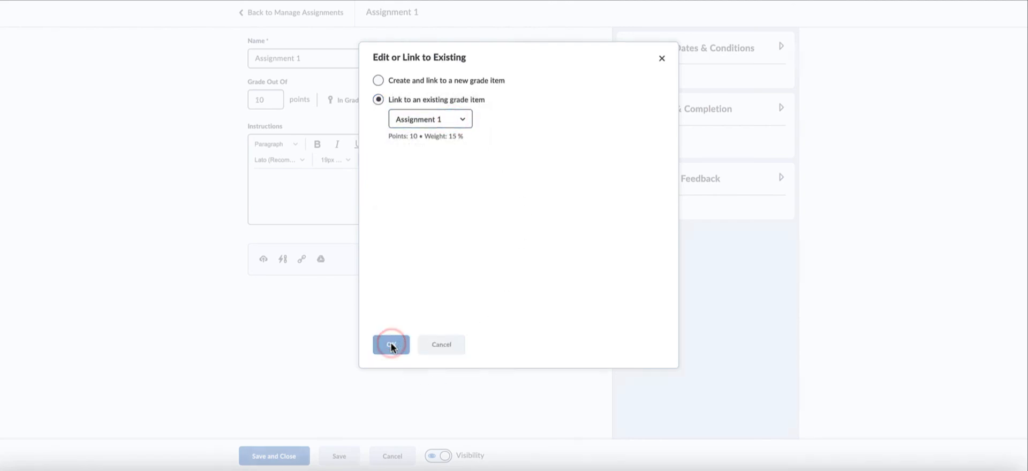
left_click(282, 455)
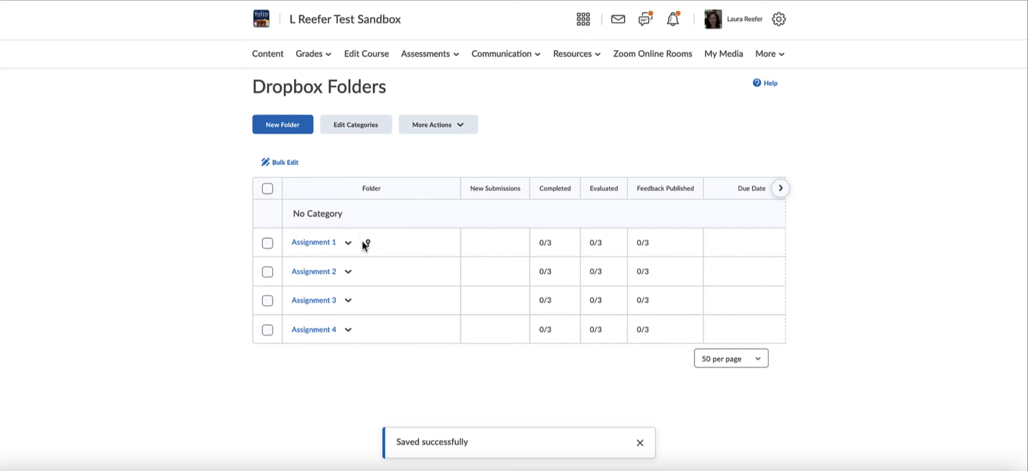
Edit the Assignment 2 dropbox folder so it is tied to the grade book, and save it
left_click(348, 273)
left_click(370, 326)
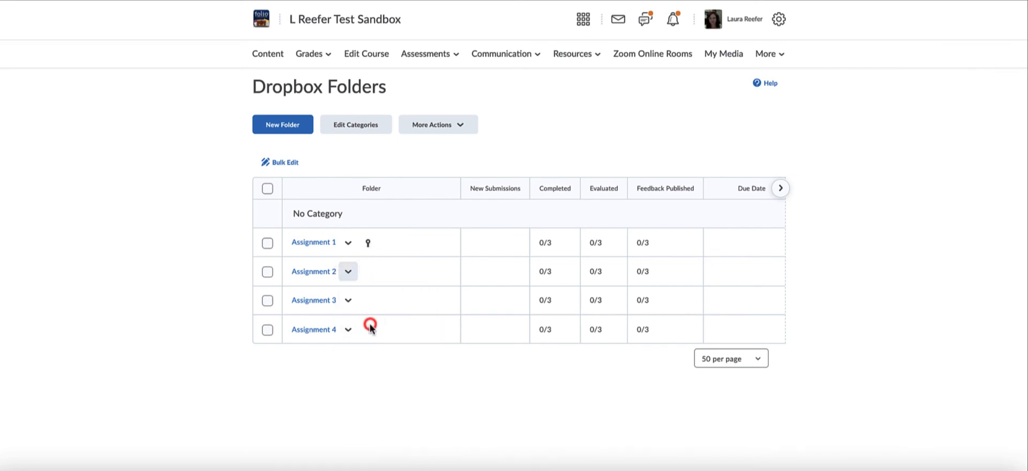
left_click(270, 455)
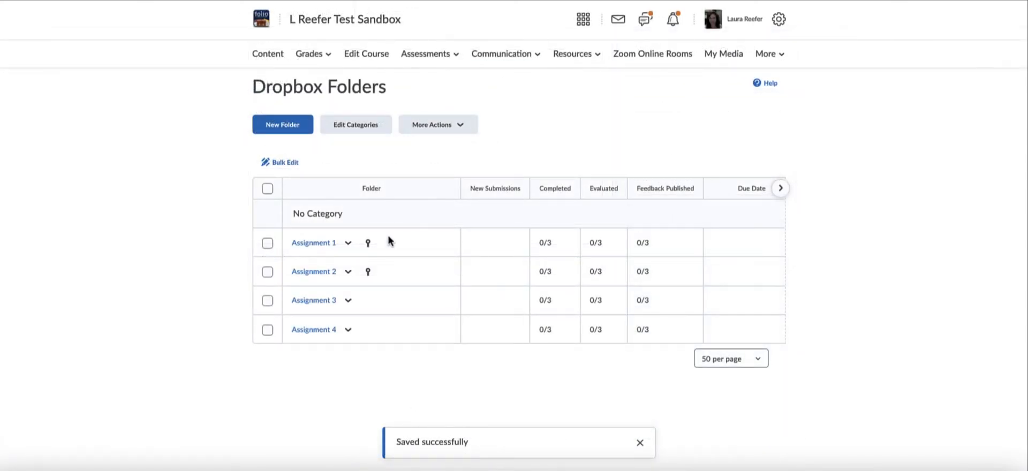
Open the Assignment 3 dropbox folder for editing and set its grade out of 25 points
left_click(348, 301)
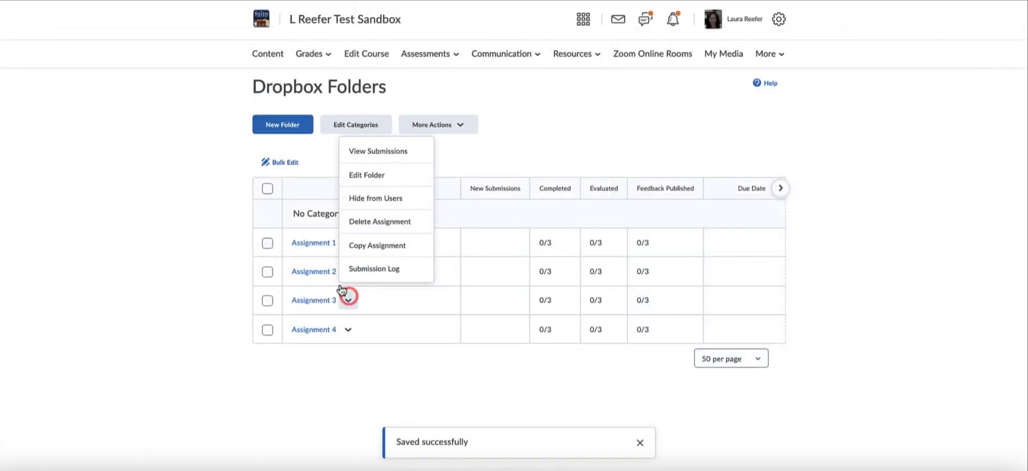
left_click(364, 176)
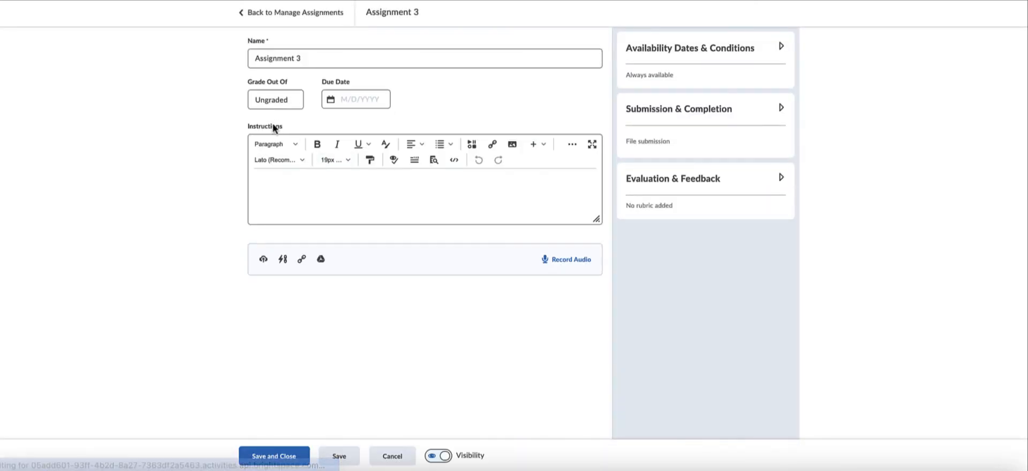
left_click(275, 98)
type("25")
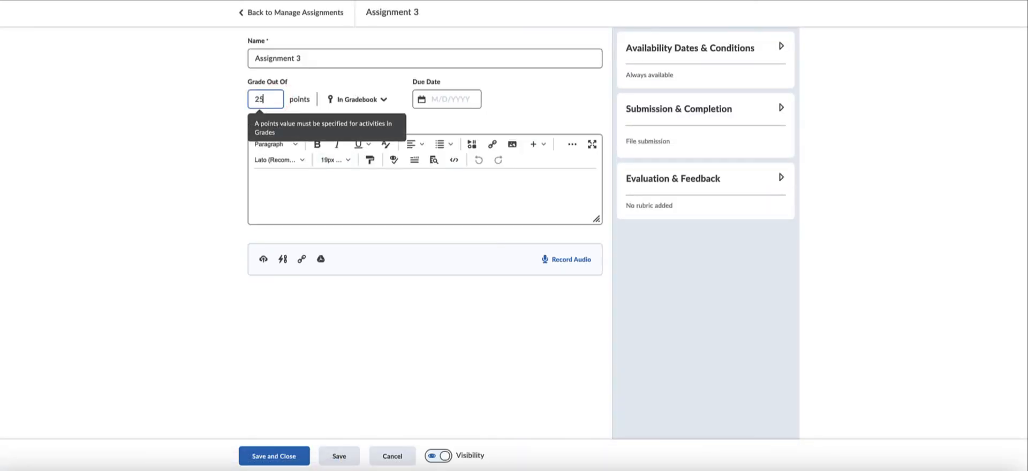
Create and link a new grade item for Assignment 3 in the Assignment Dropbox category, then save and close the folder
left_click(381, 101)
left_click(378, 82)
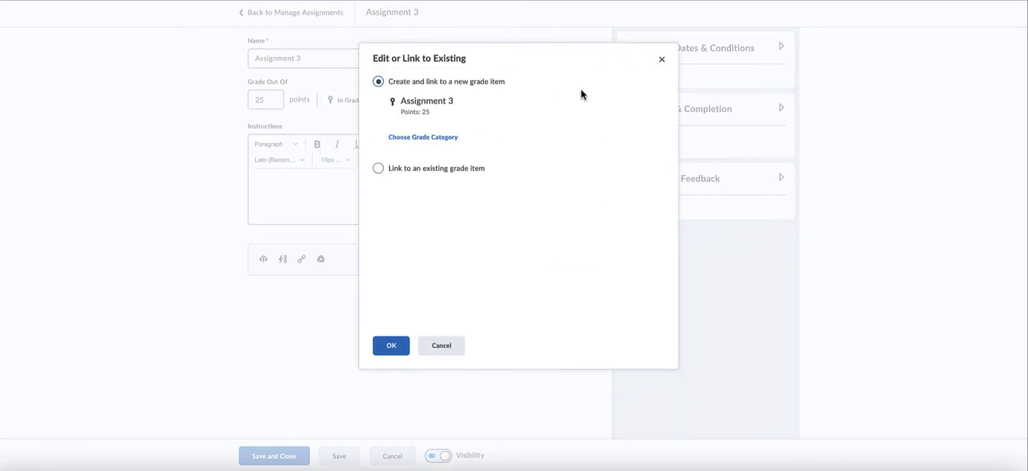
left_click_drag(401, 101, 471, 107)
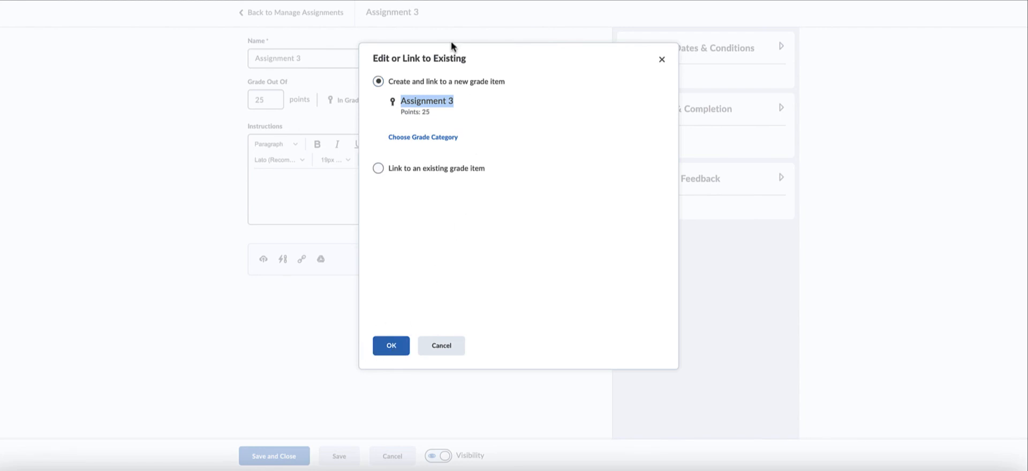
left_click(412, 140)
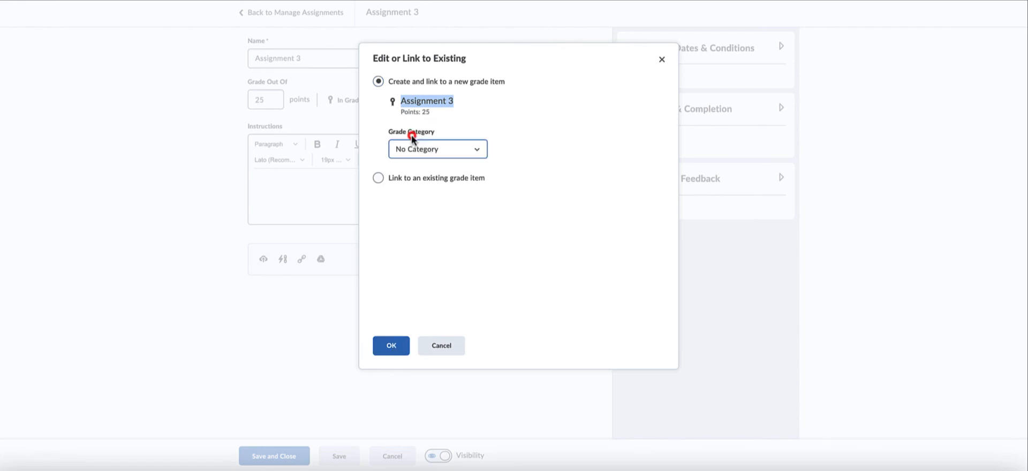
left_click(413, 147)
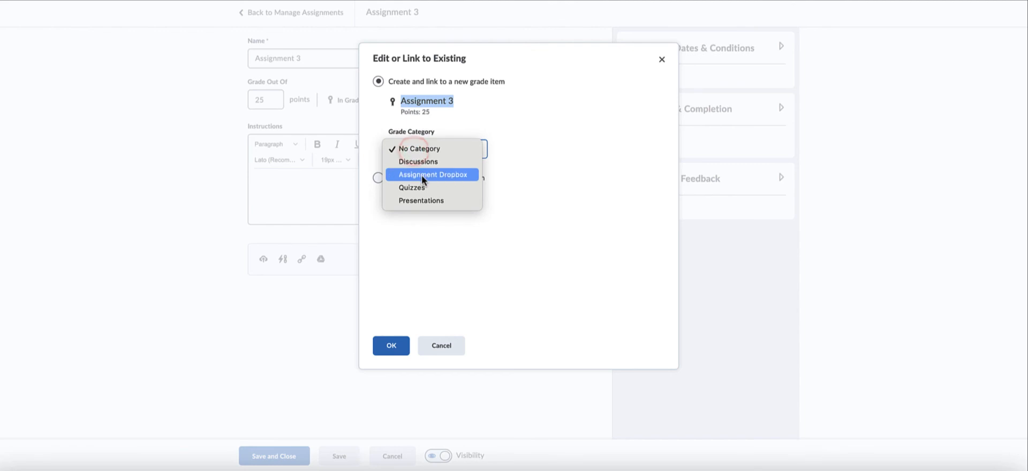
left_click(422, 174)
left_click(391, 345)
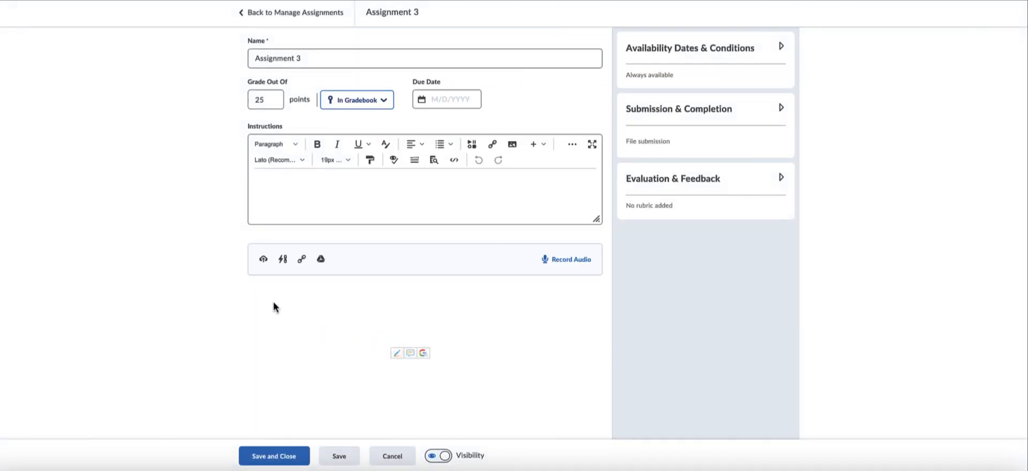
left_click(280, 463)
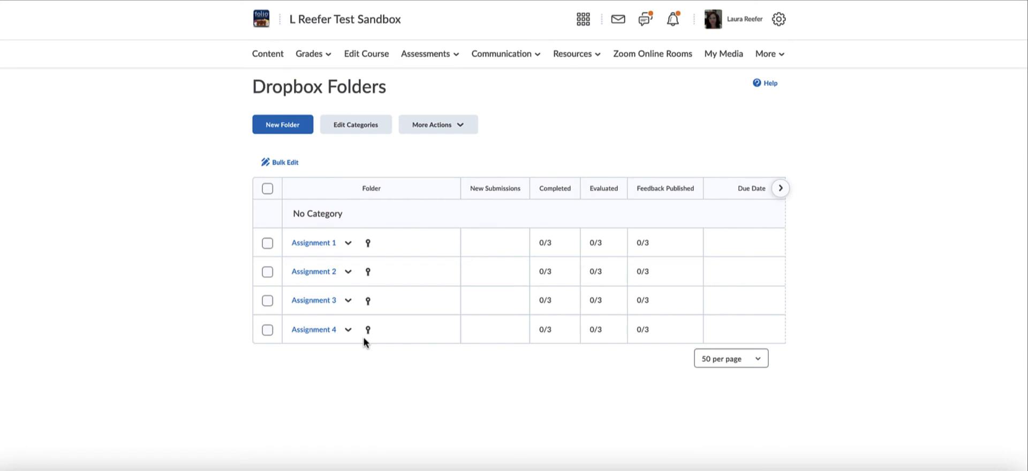
Start a new dropbox folder named Assignment 5 and set its grade out of 10 points
left_click(289, 131)
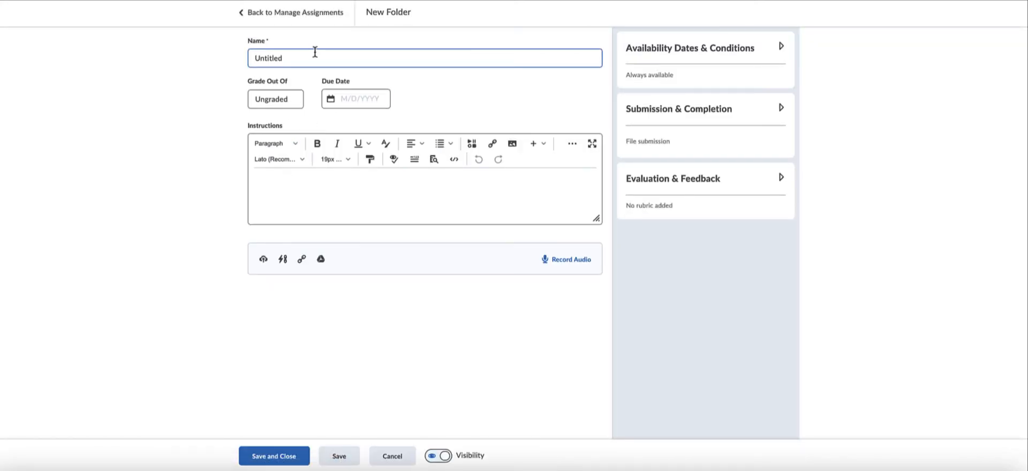
left_click_drag(311, 56, 242, 57)
key("BackSpace")
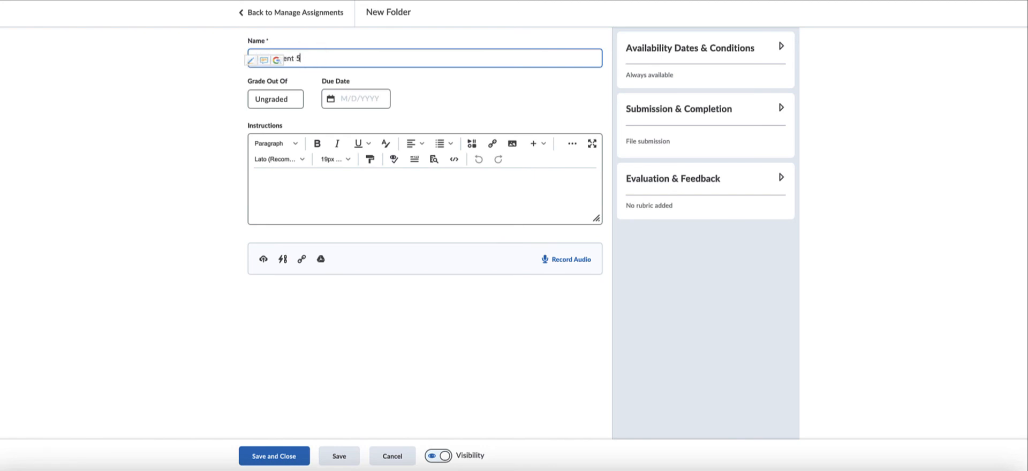
left_click(271, 102)
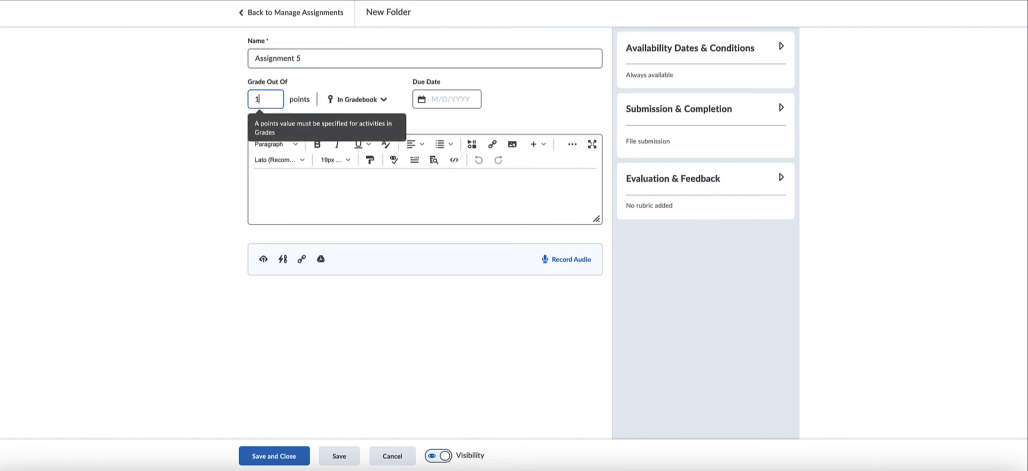
Create and link a new grade item for Assignment 5 in the Assignment Dropbox category, then save and close the folder
left_click(383, 100)
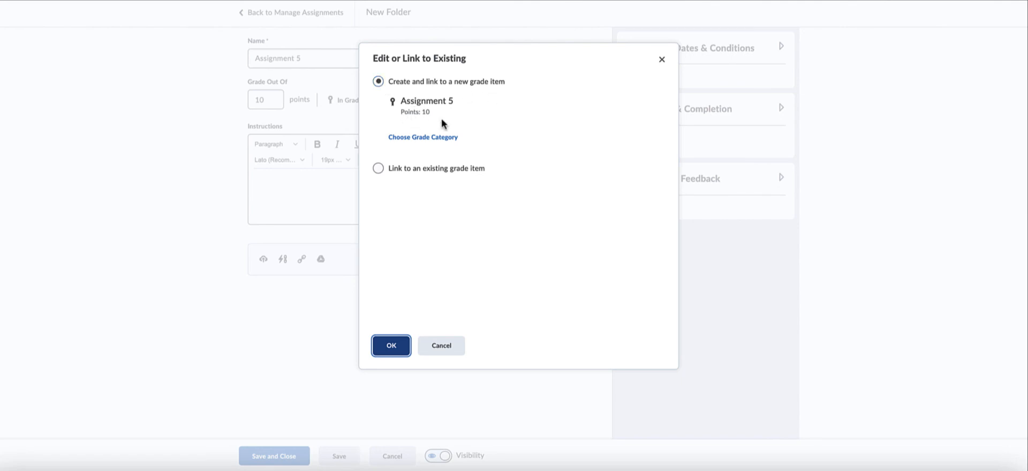
left_click(423, 139)
left_click(418, 148)
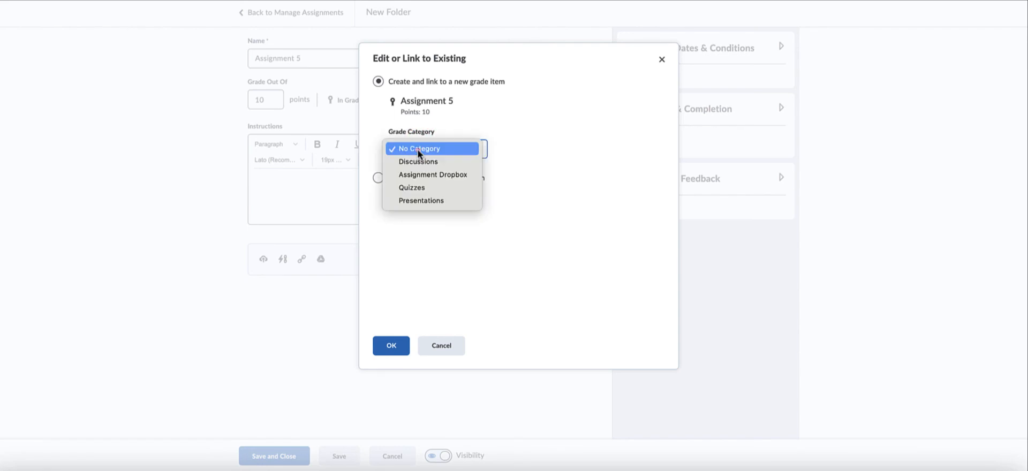
left_click(424, 176)
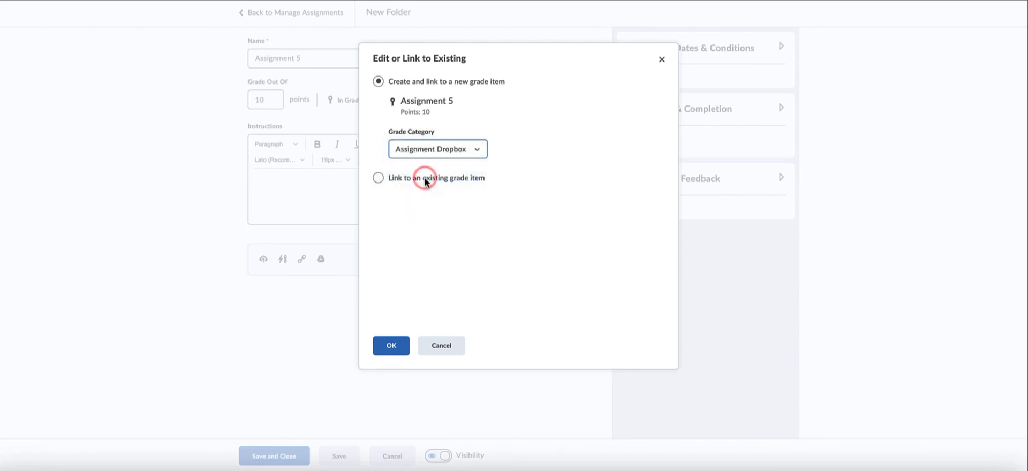
left_click(391, 346)
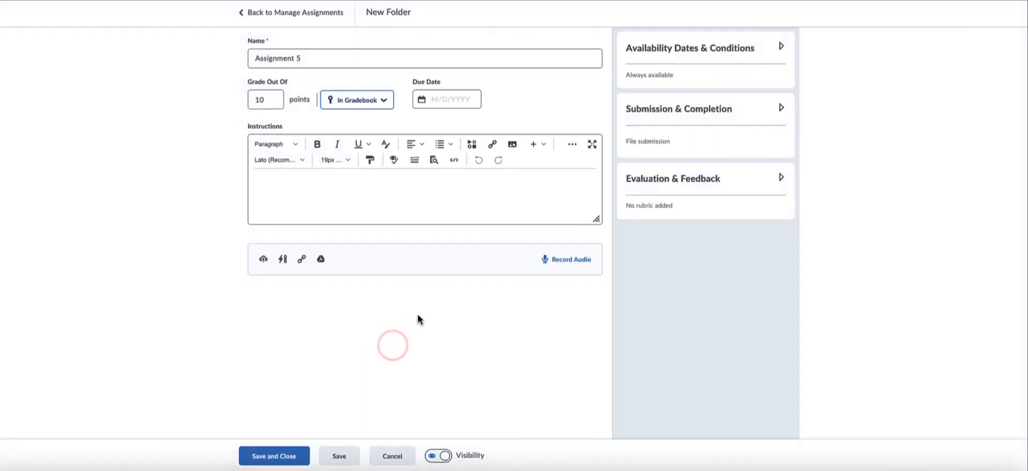
left_click(280, 459)
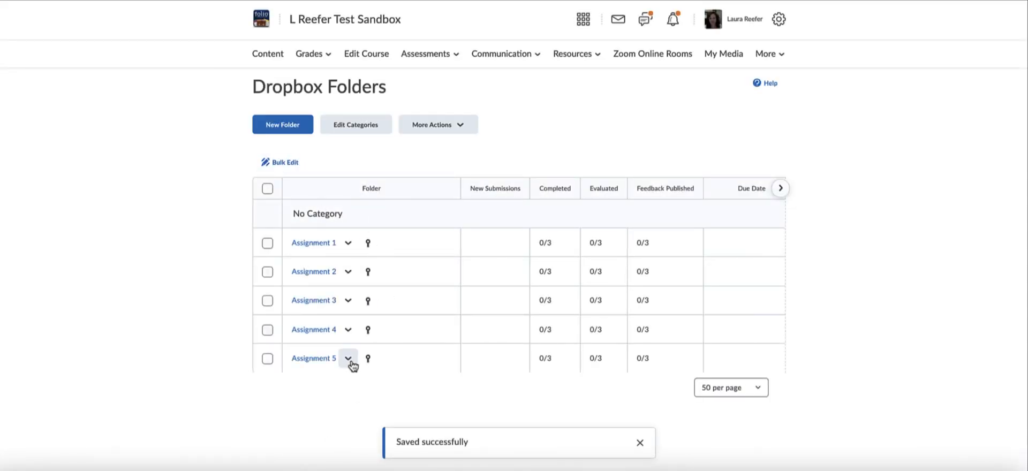
Open the course's grade item list and examine the associations, maximum points and weights of every category and item
left_click(315, 54)
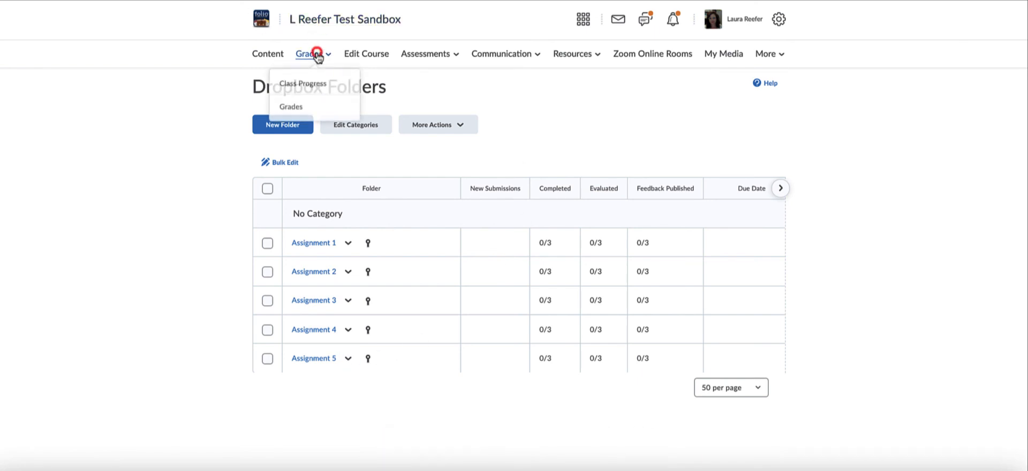
left_click(303, 106)
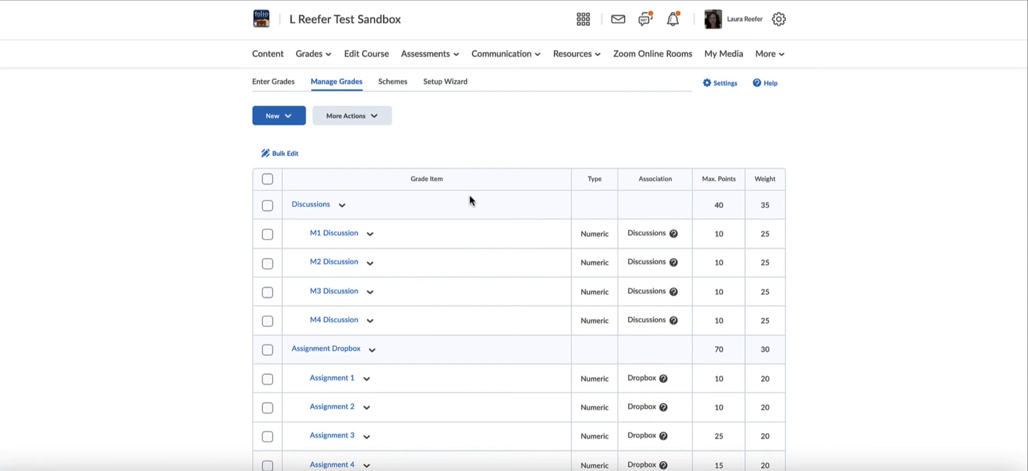
scroll(470, 200, "down", 1)
scroll(470, 200, "down", 4)
scroll(471, 201, "up", 2)
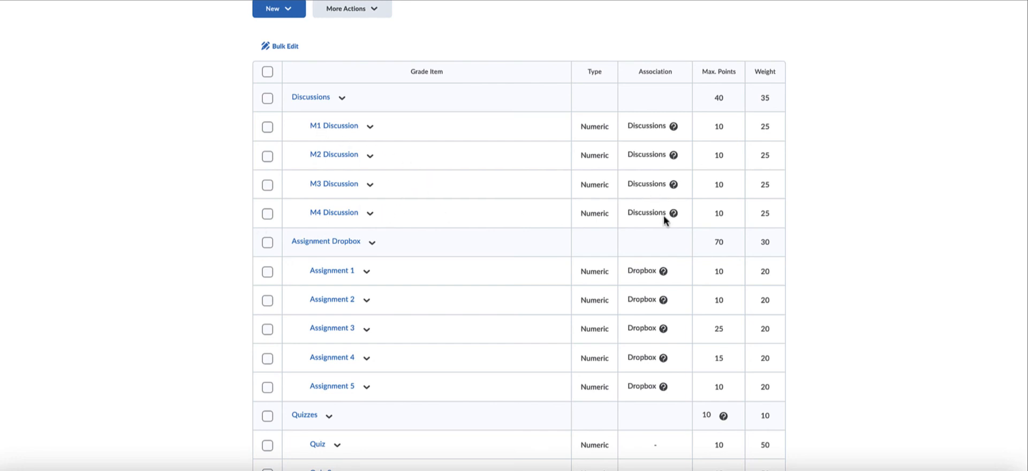
scroll(877, 268, "down", 1)
scroll(878, 268, "down", 3)
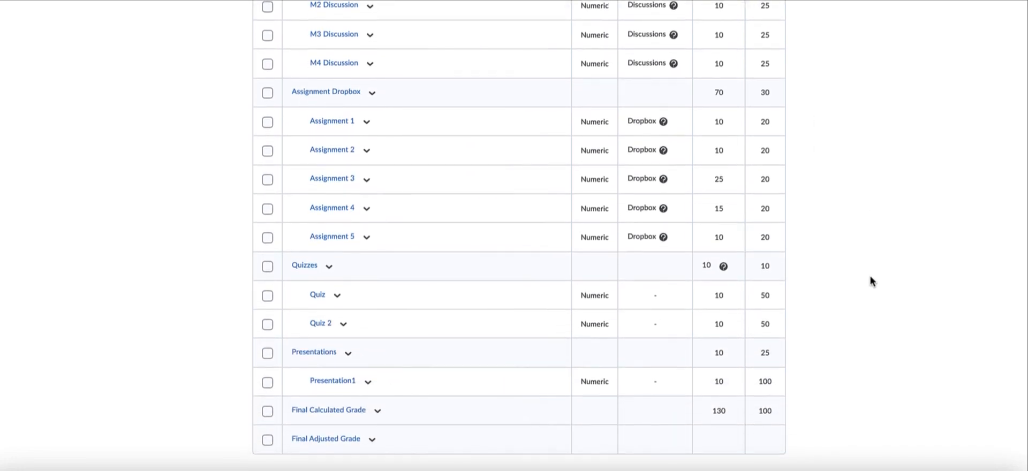
scroll(871, 280, "up", 2)
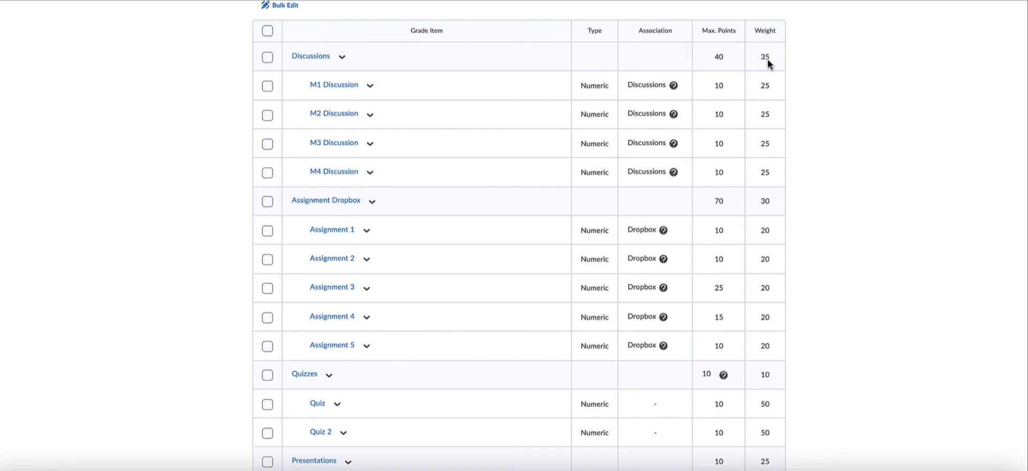
scroll(324, 245, "up", 3)
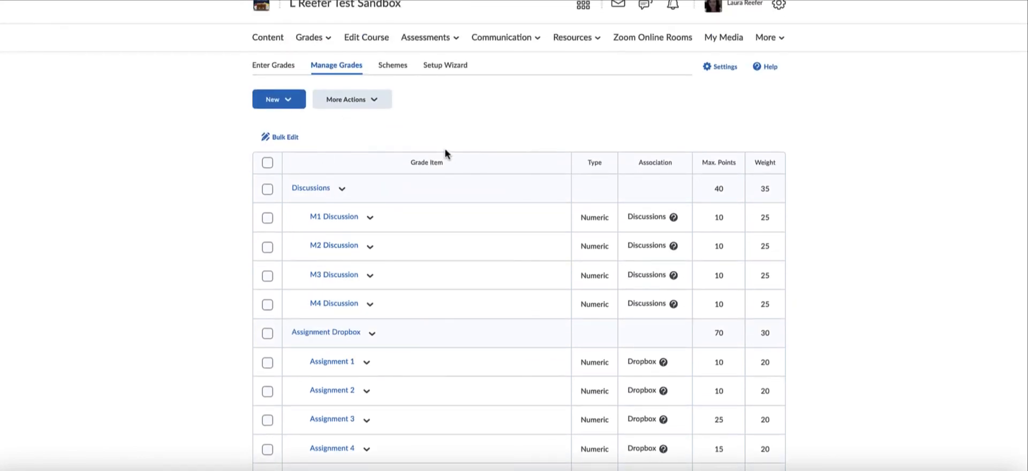
scroll(504, 318, "down", 2)
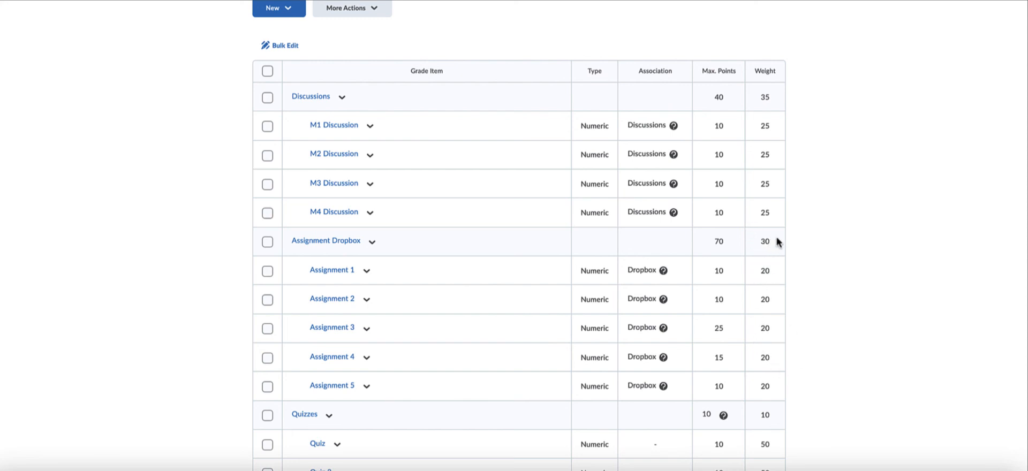
scroll(776, 252, "down", 3)
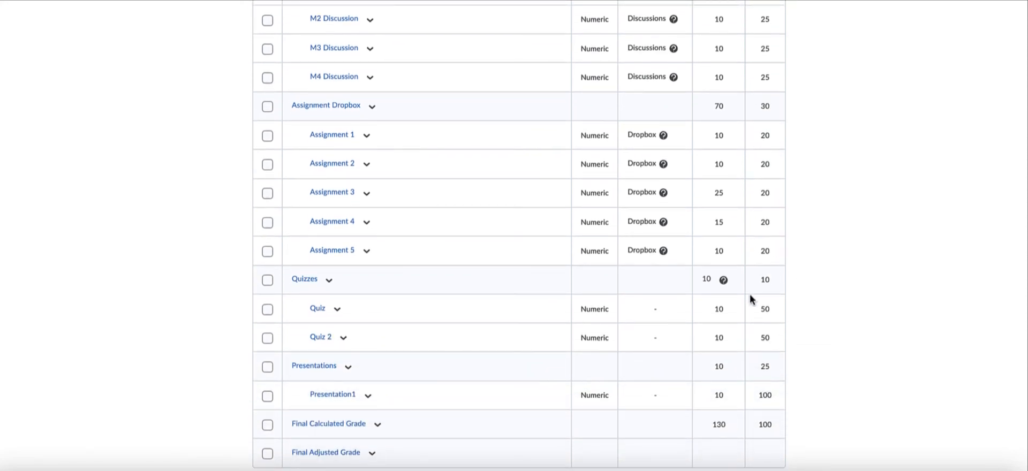